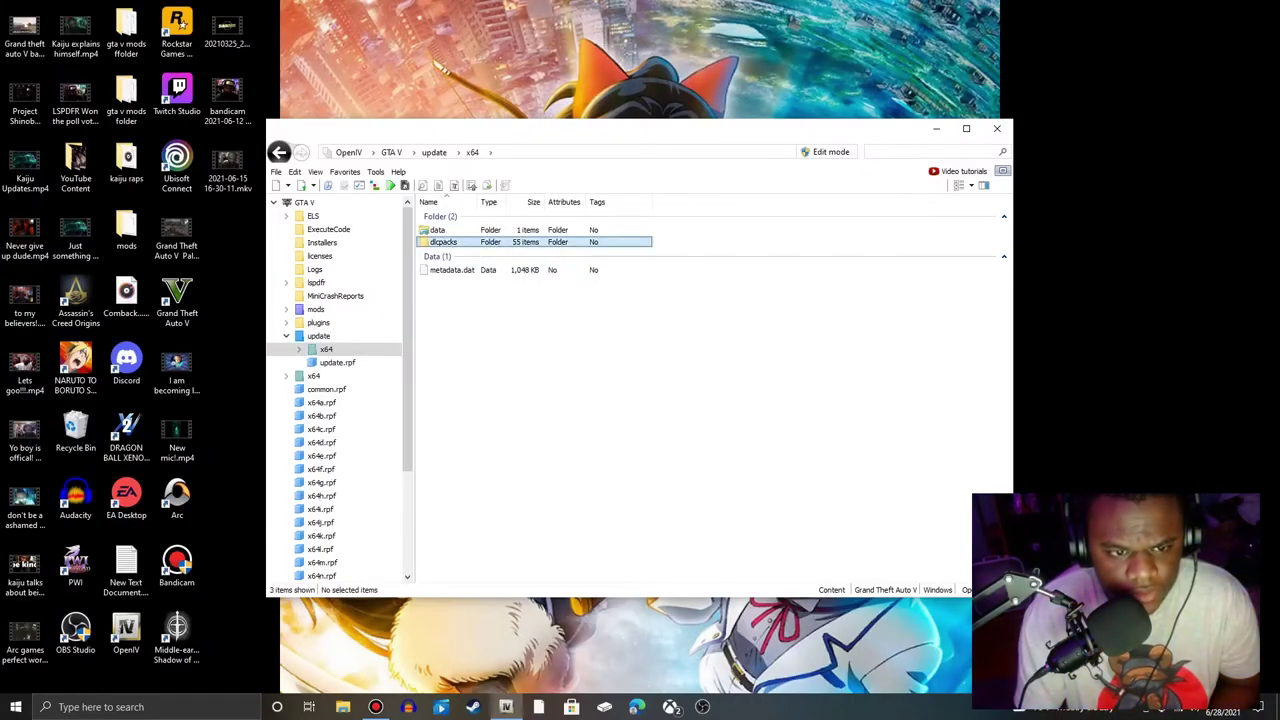
Step: Open the dlcpacks folder inside update/x64 and go to its patchday folders
double_click(443, 242)
scroll(520, 400, "down", 8)
scroll(540, 270, "down", 2)
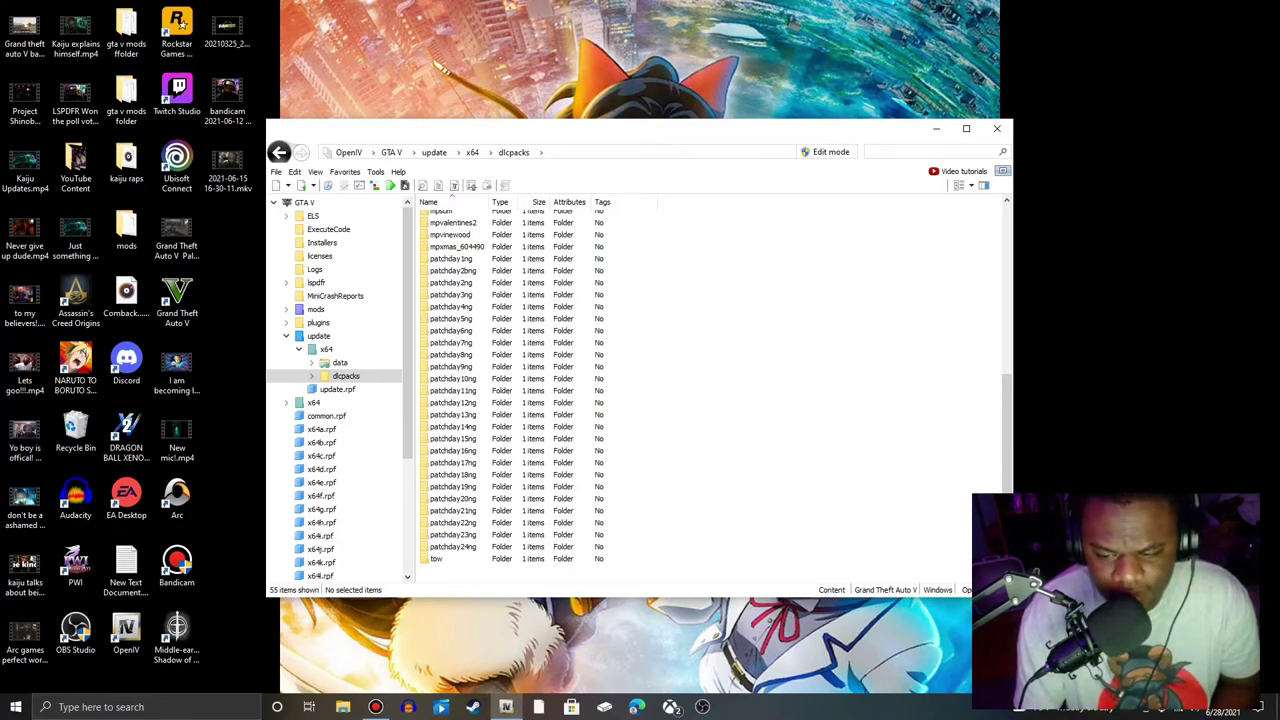
left_click(600, 354)
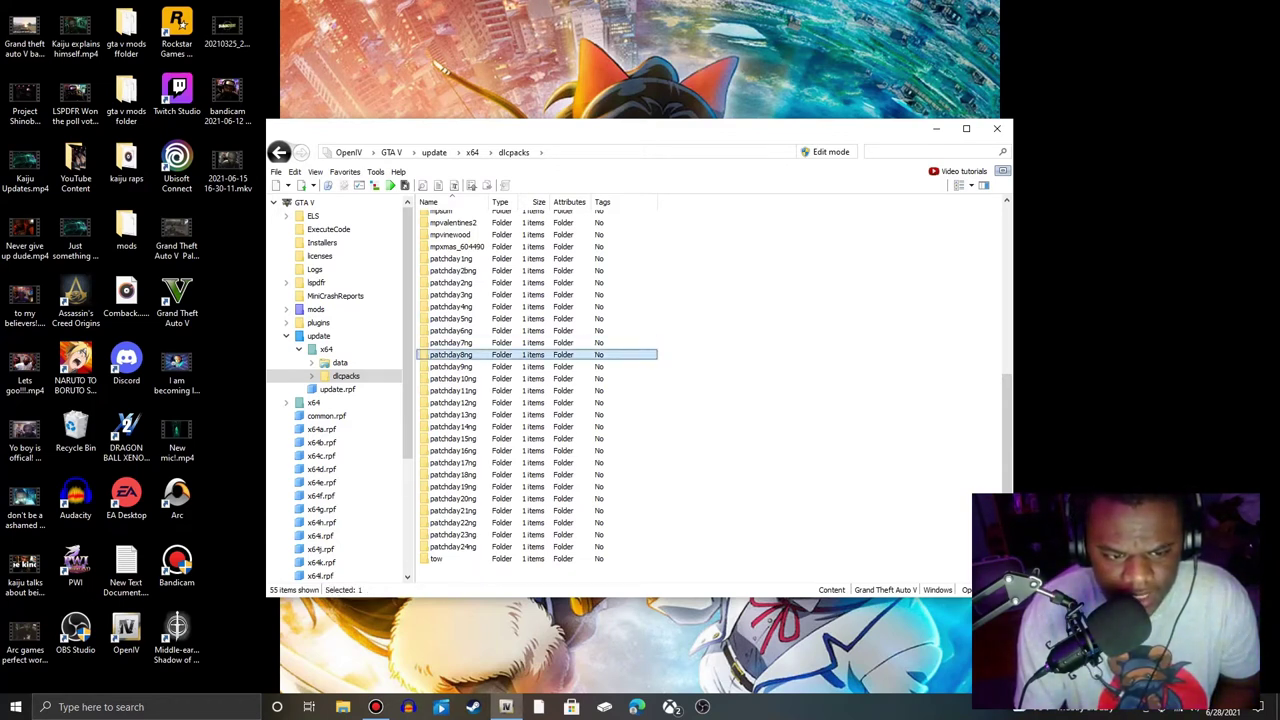
double_click(451, 354)
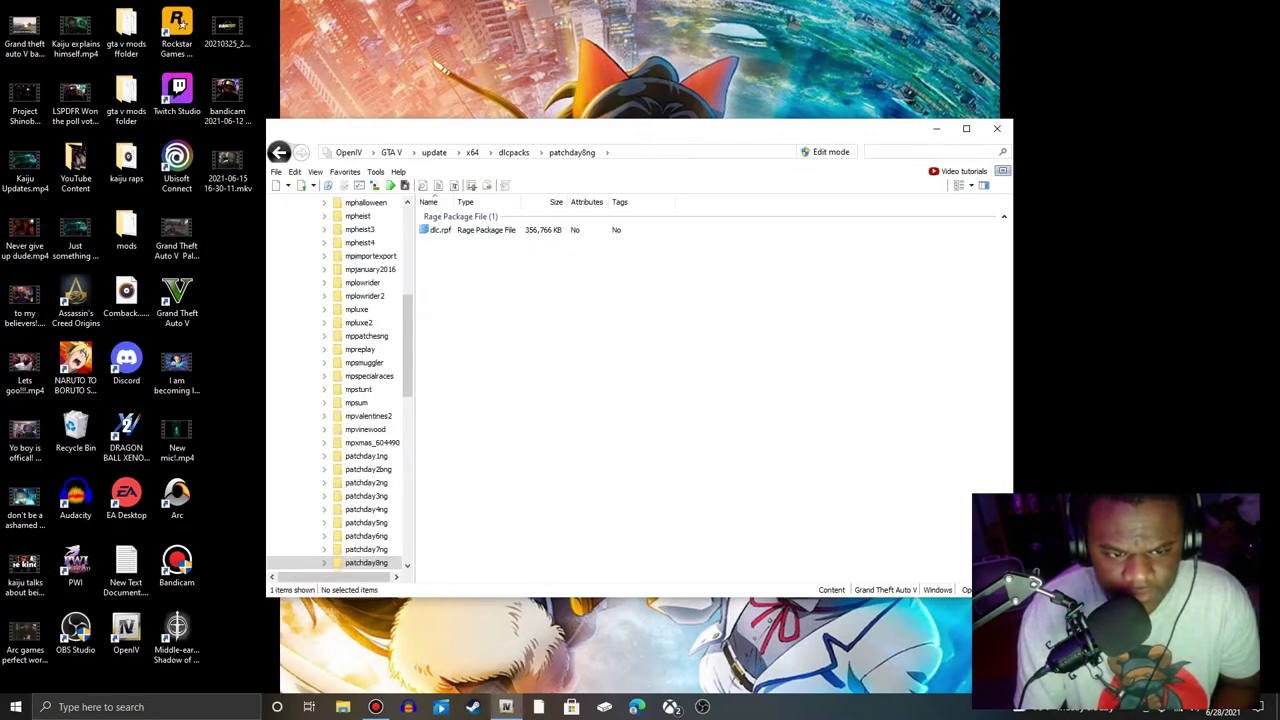
double_click(451, 229)
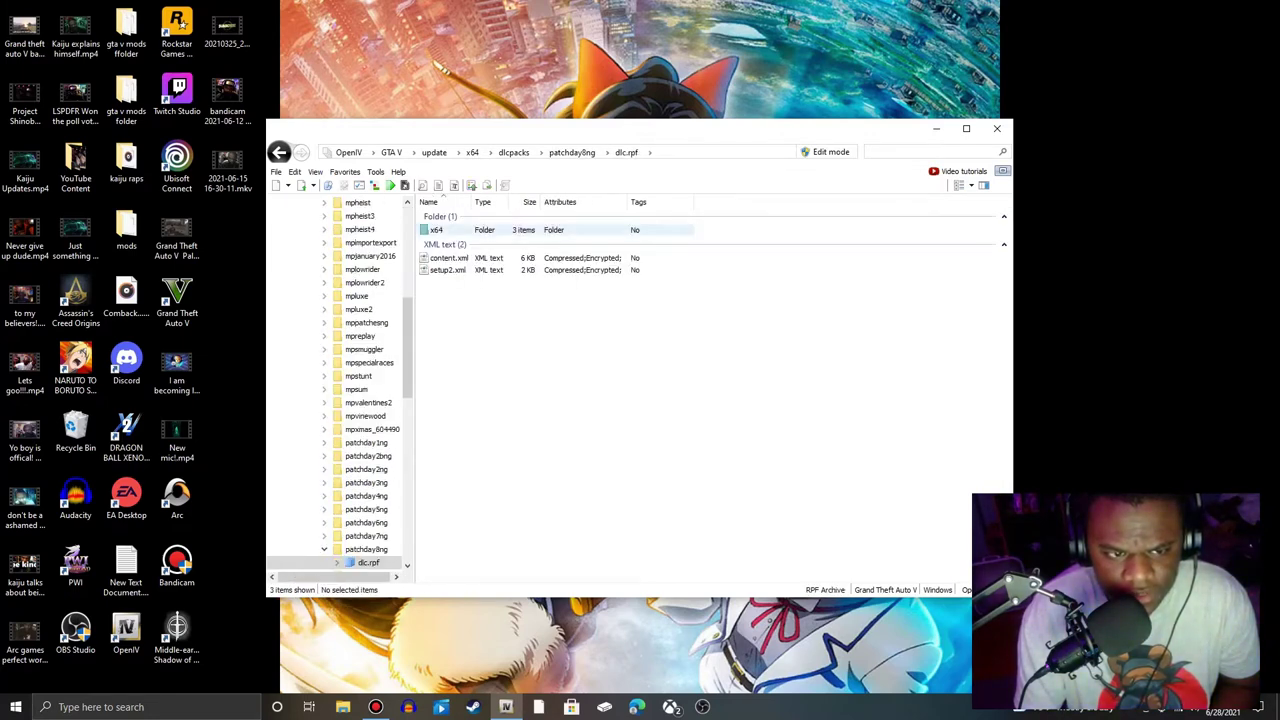
left_click(279, 152)
left_click(279, 152)
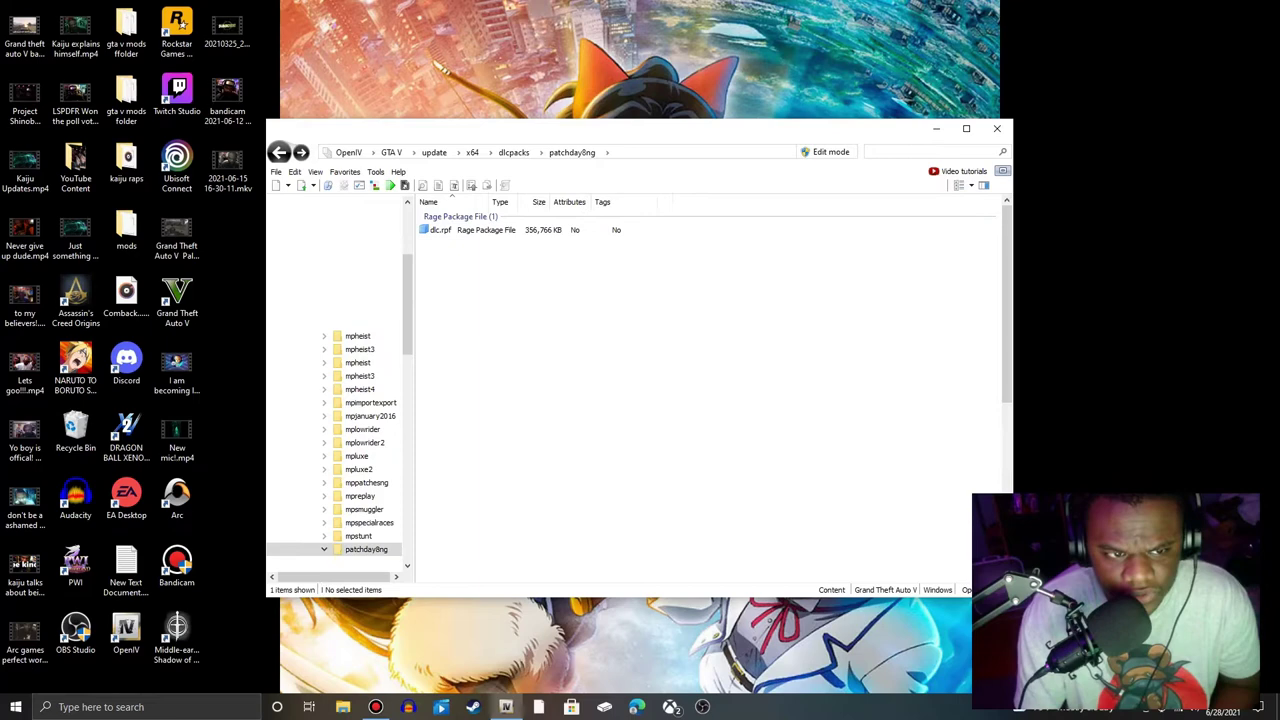
scroll(540, 264, "down", 3)
scroll(336, 384, "up", 5)
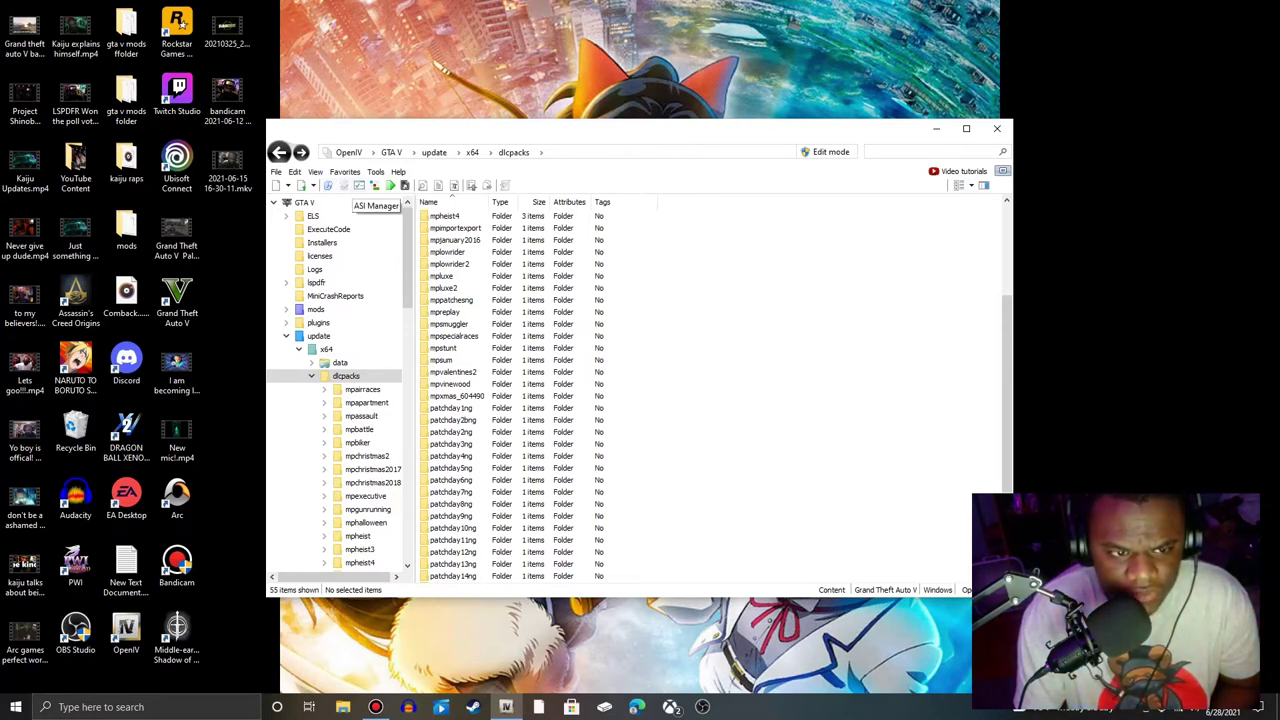
Step: Check in the ASI Manager whether ASI Loader and OpenIV.ASI are installed for GTA V, and close it
left_click(359, 185)
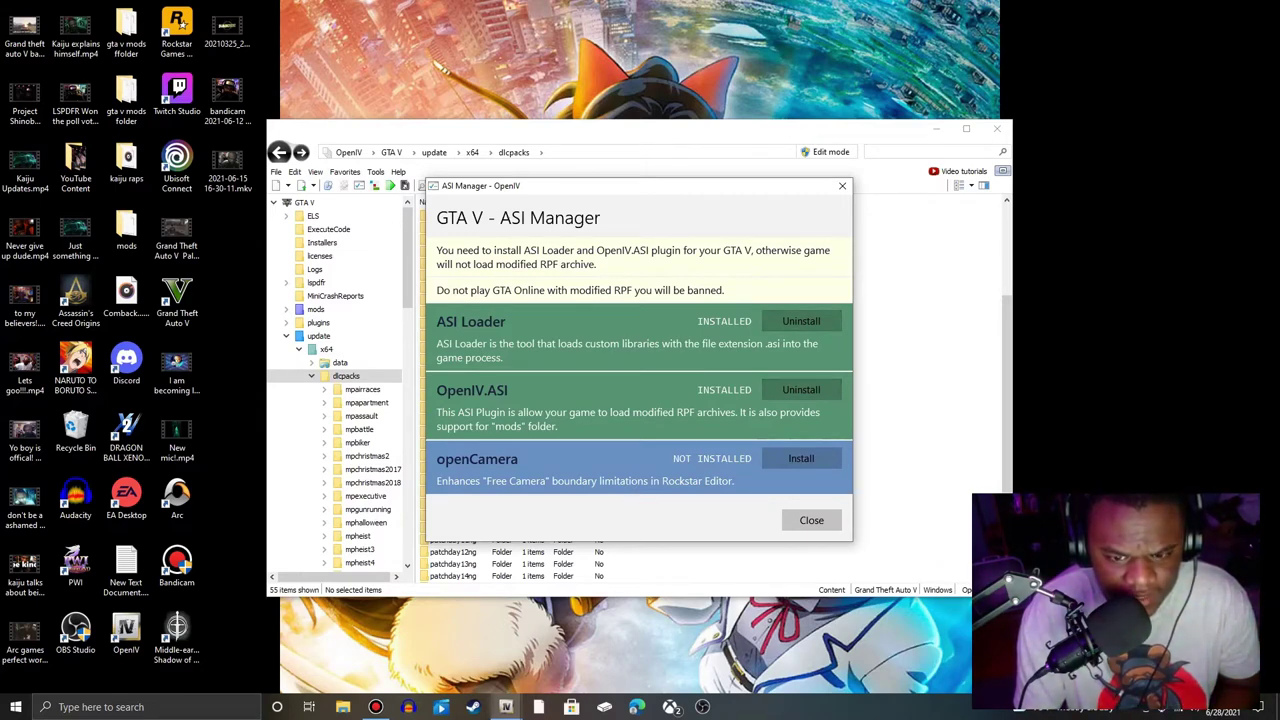
left_click(811, 520)
Step: Open vehicles.rpf in patchday3ng by going through dlc.rpf, x64, levels and gta5
scroll(540, 300, "down", 2)
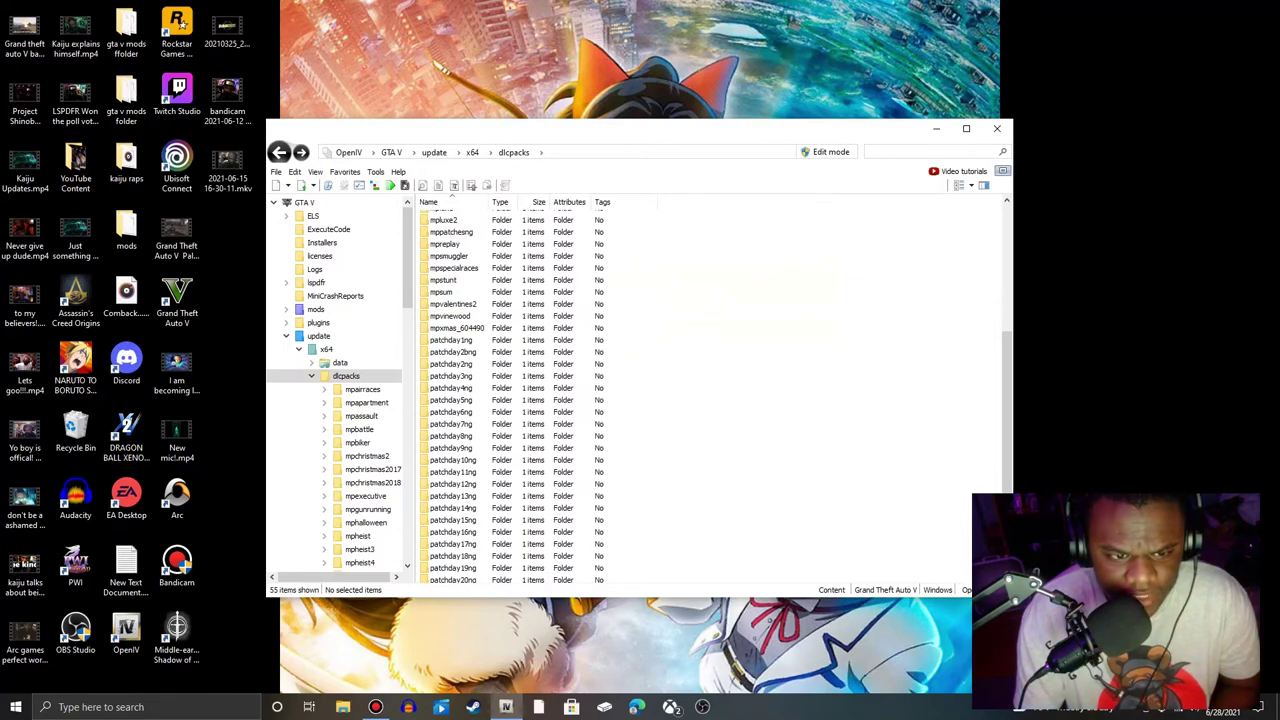
scroll(540, 306, "down", 3)
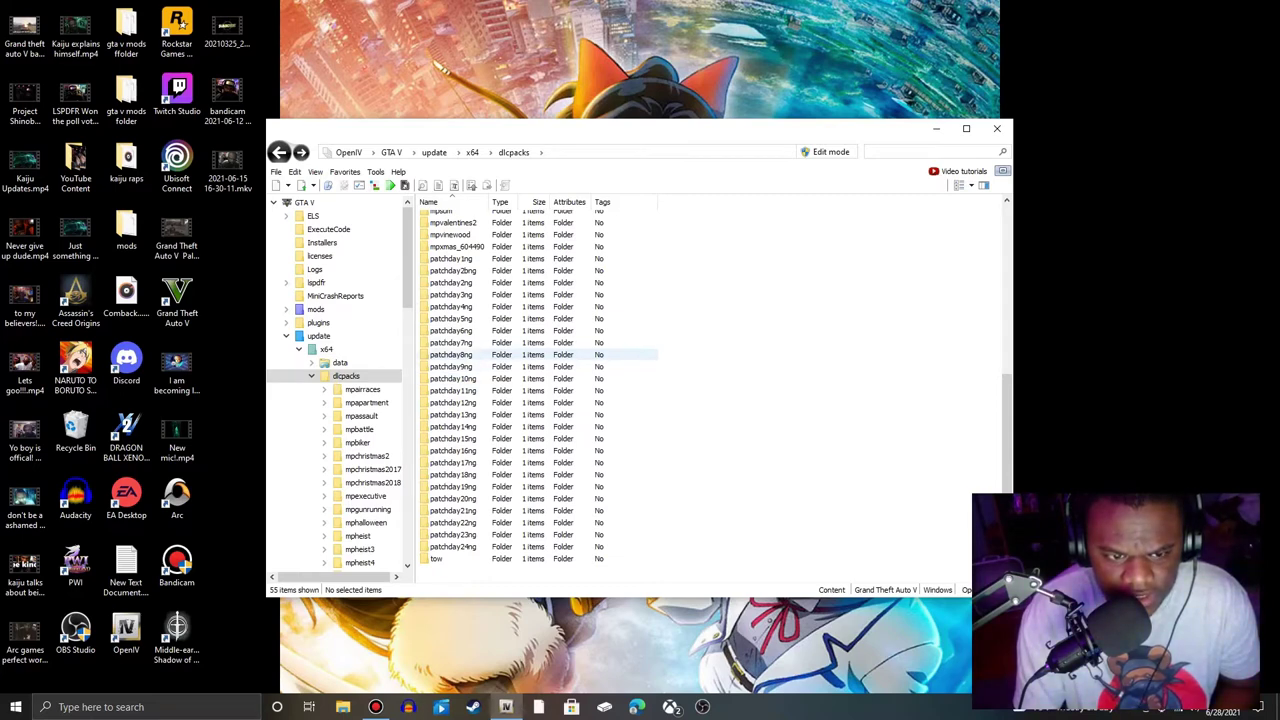
double_click(450, 294)
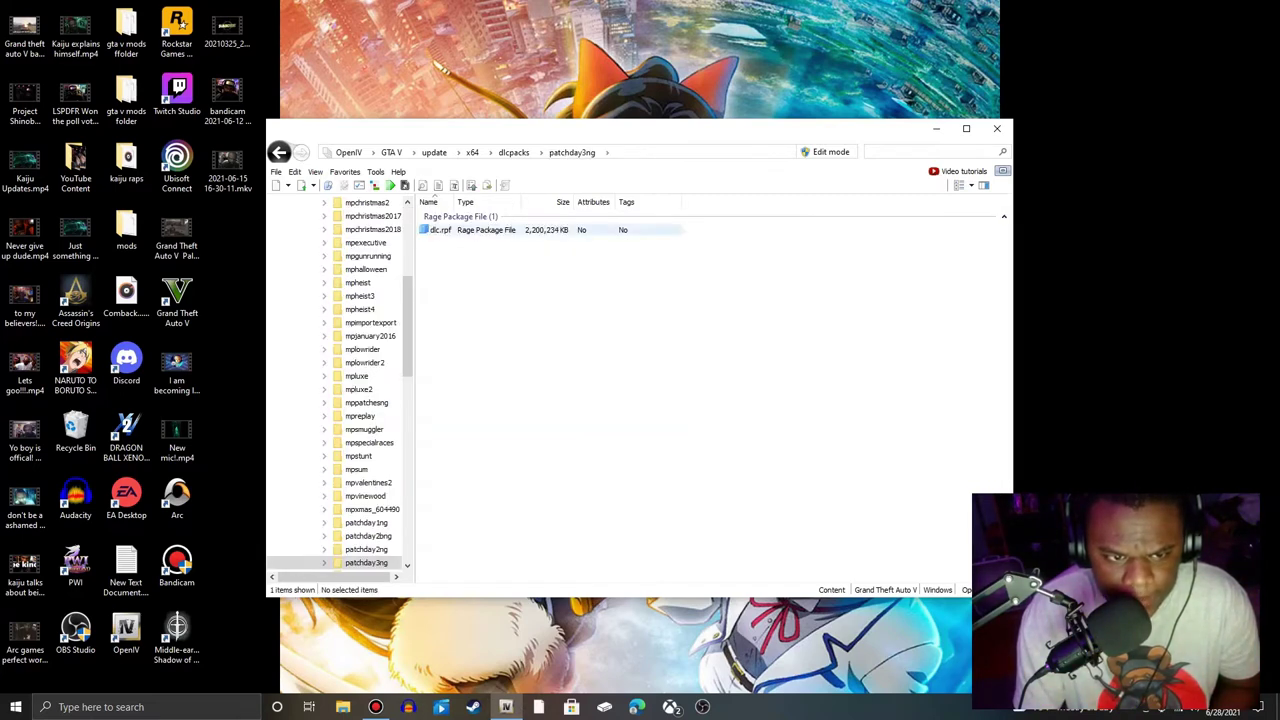
double_click(445, 230)
double_click(437, 242)
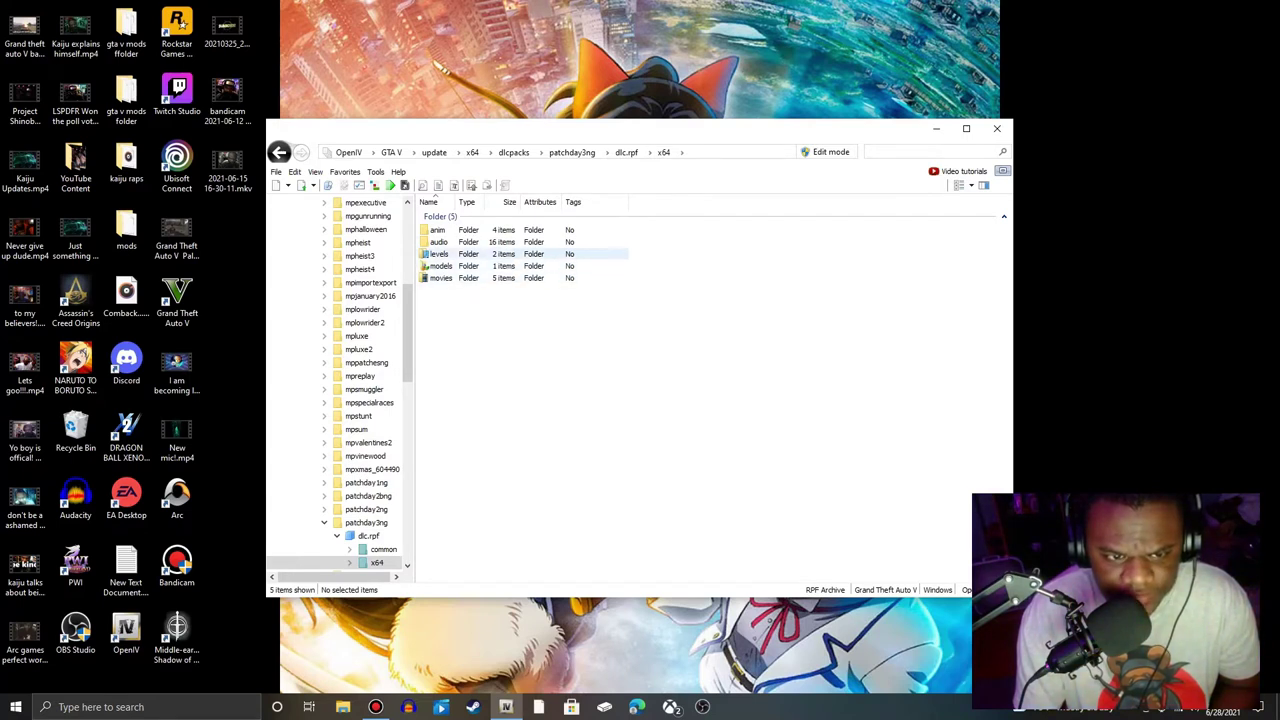
double_click(440, 254)
double_click(437, 230)
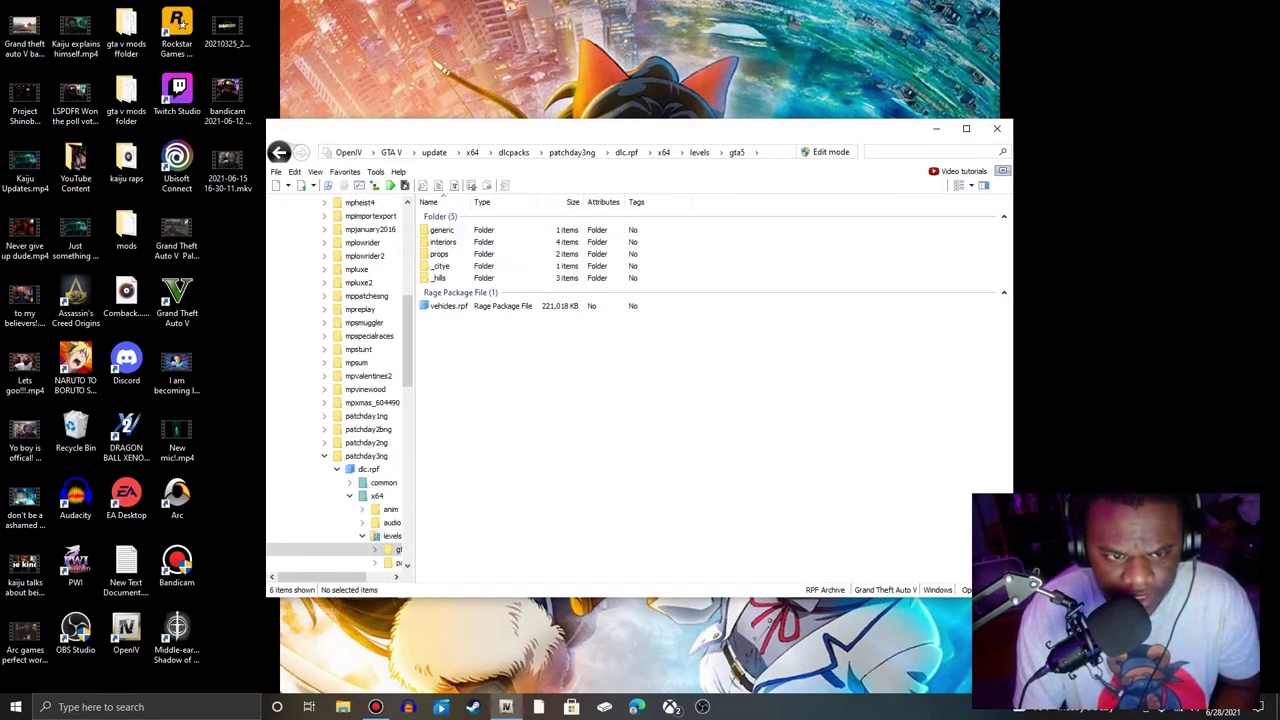
double_click(445, 302)
Step: Preview the police2.yft vehicle model from another side and minimize the model viewer
scroll(590, 396, "down", 20)
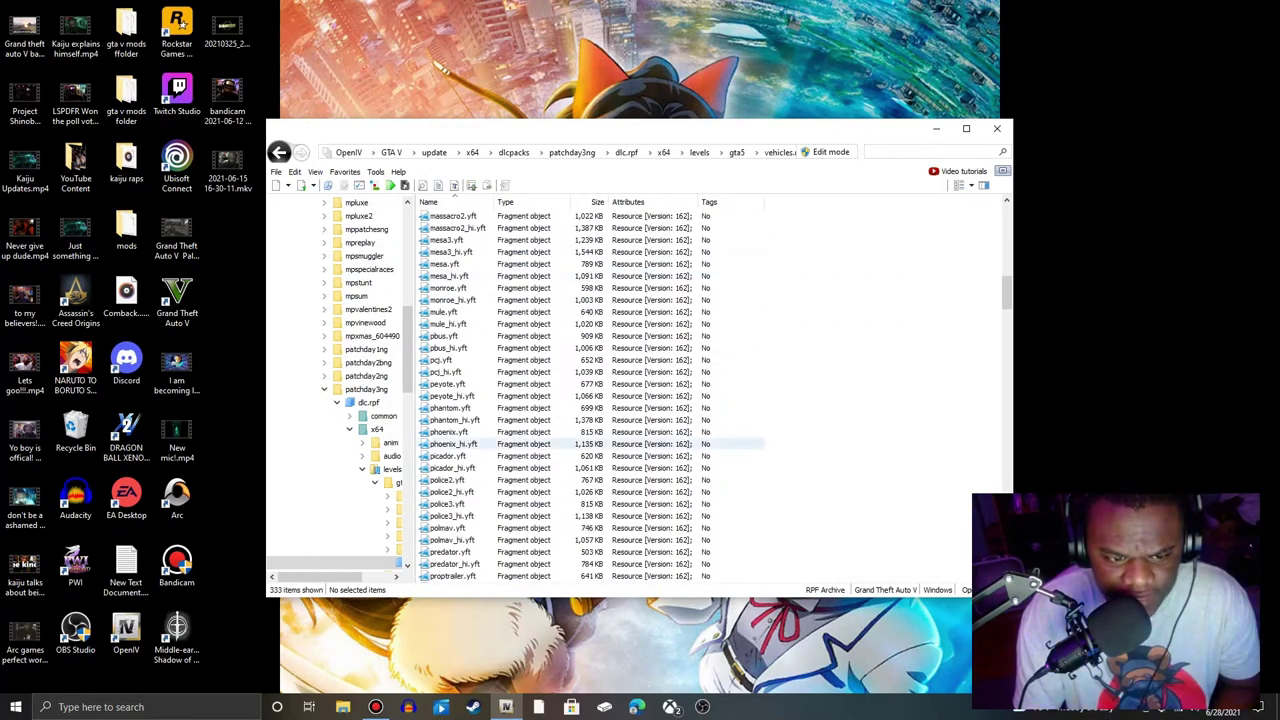
left_click(447, 480)
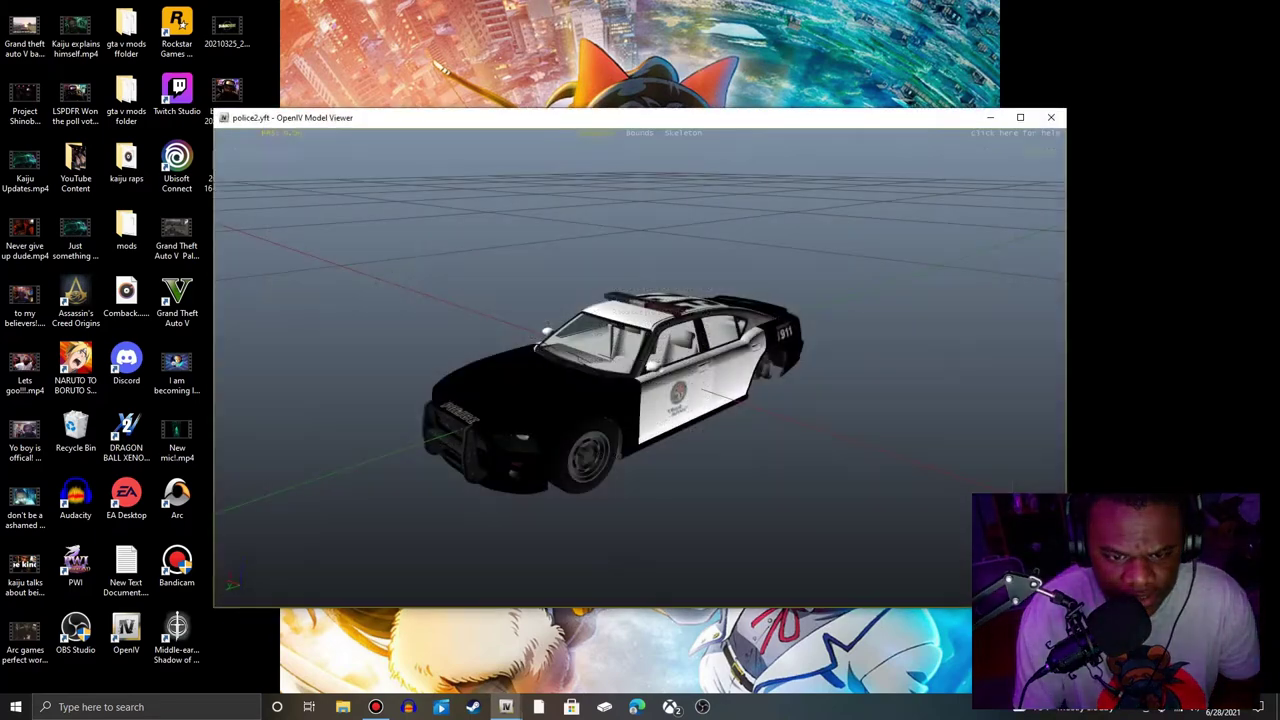
left_click_drag(800, 400, 400, 370)
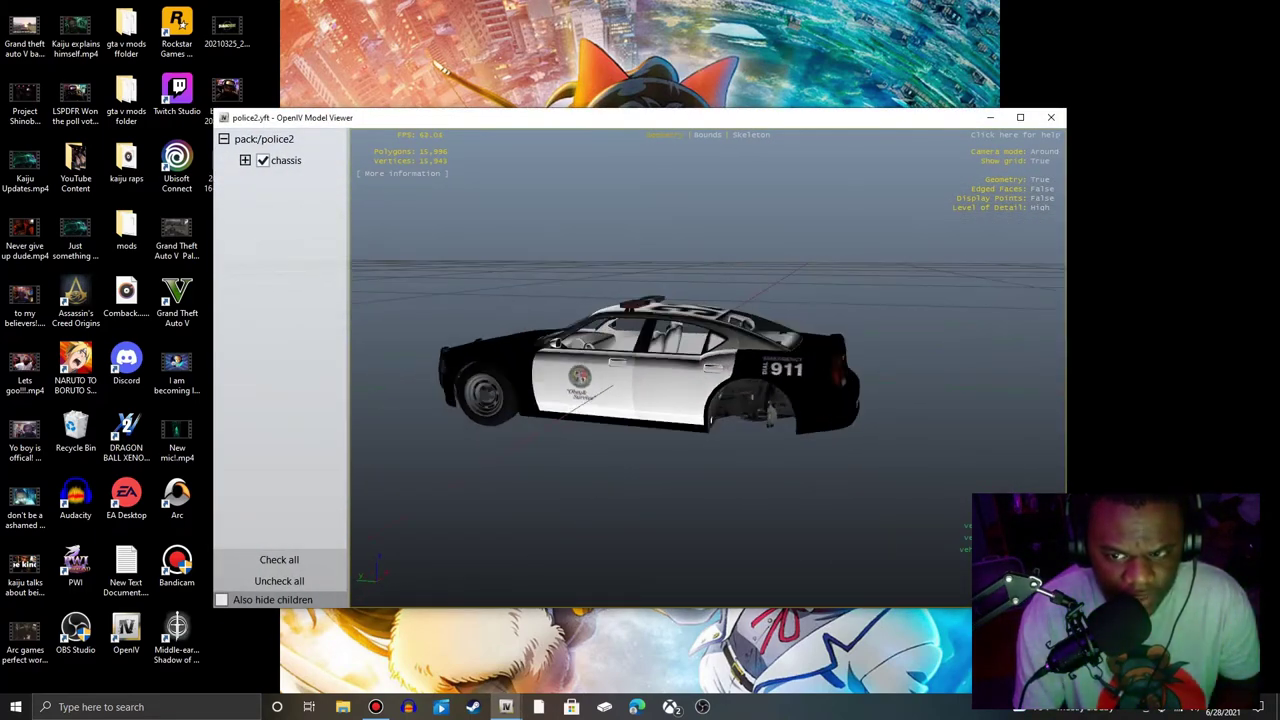
left_click(990, 117)
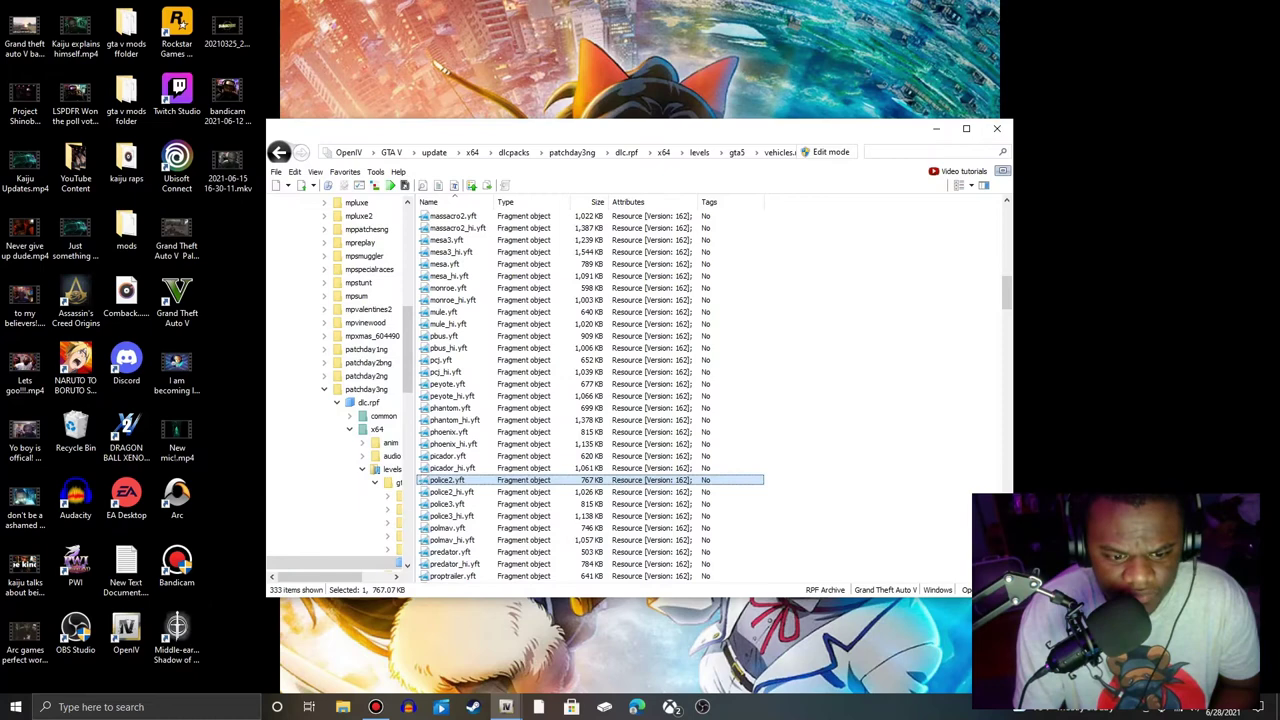
Step: Switch to the web browser and open lspdfr.com
left_click(636, 707)
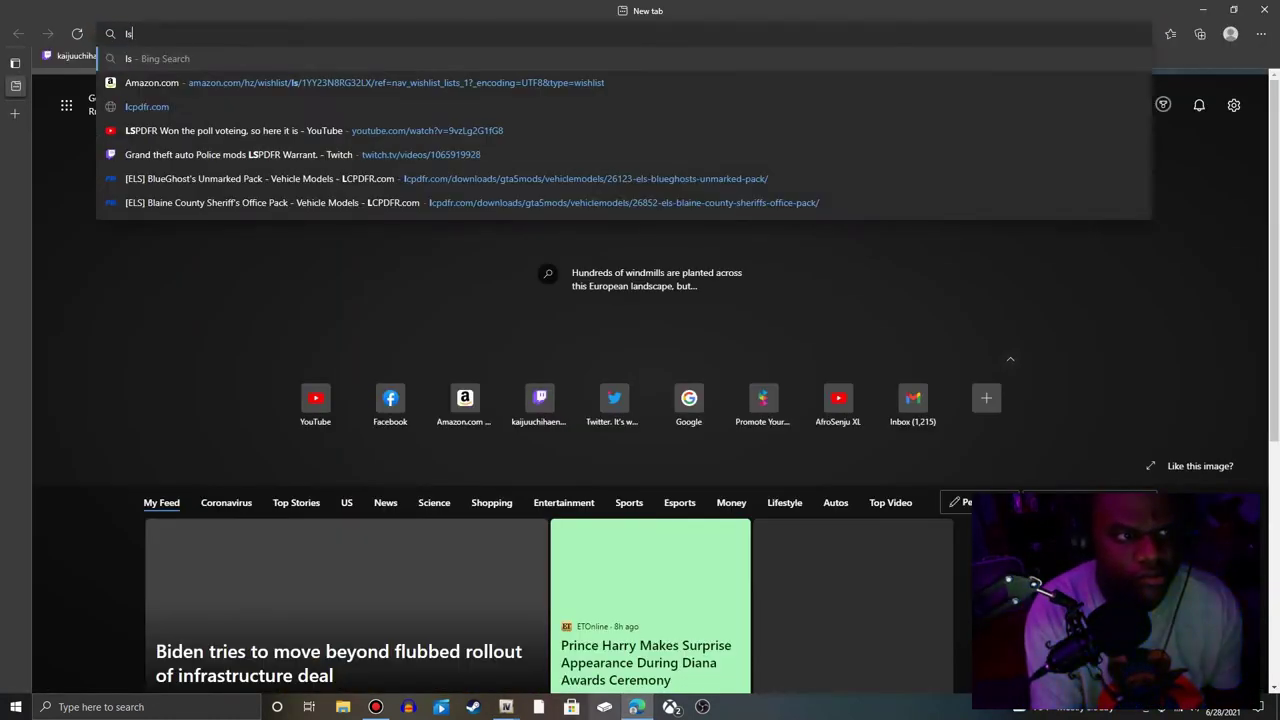
type("lspd")
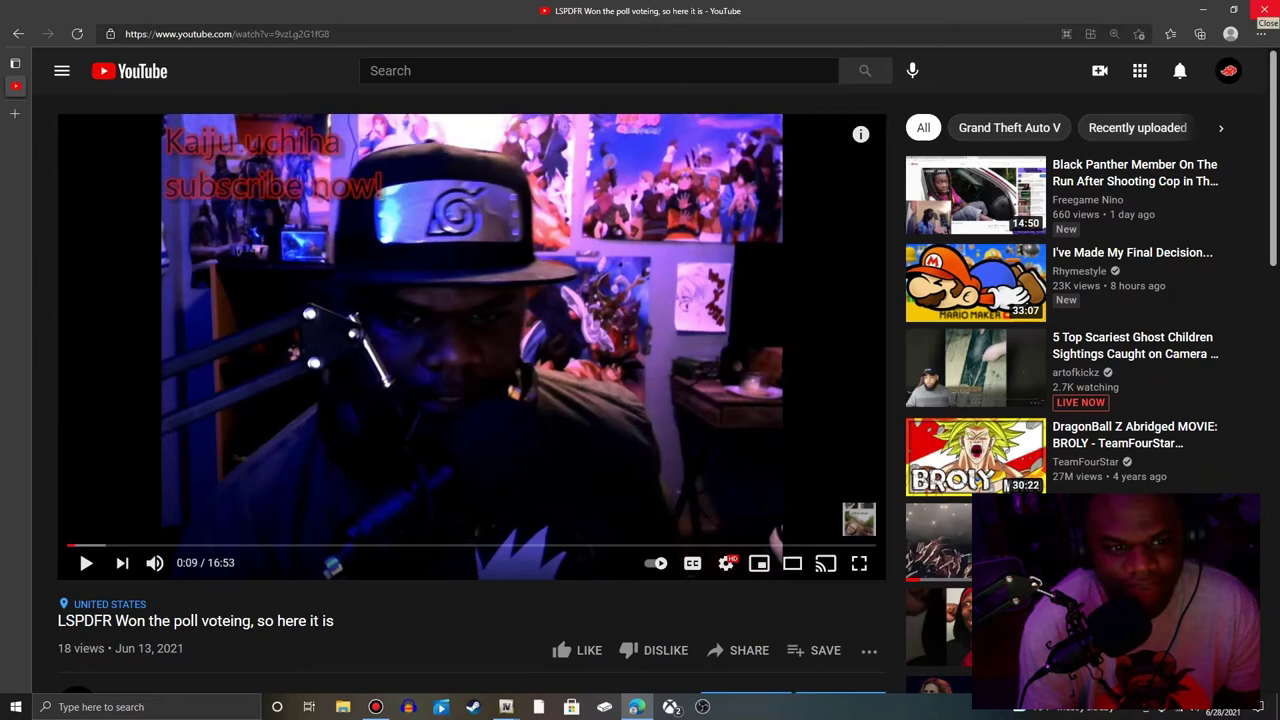
key("ctrl+l")
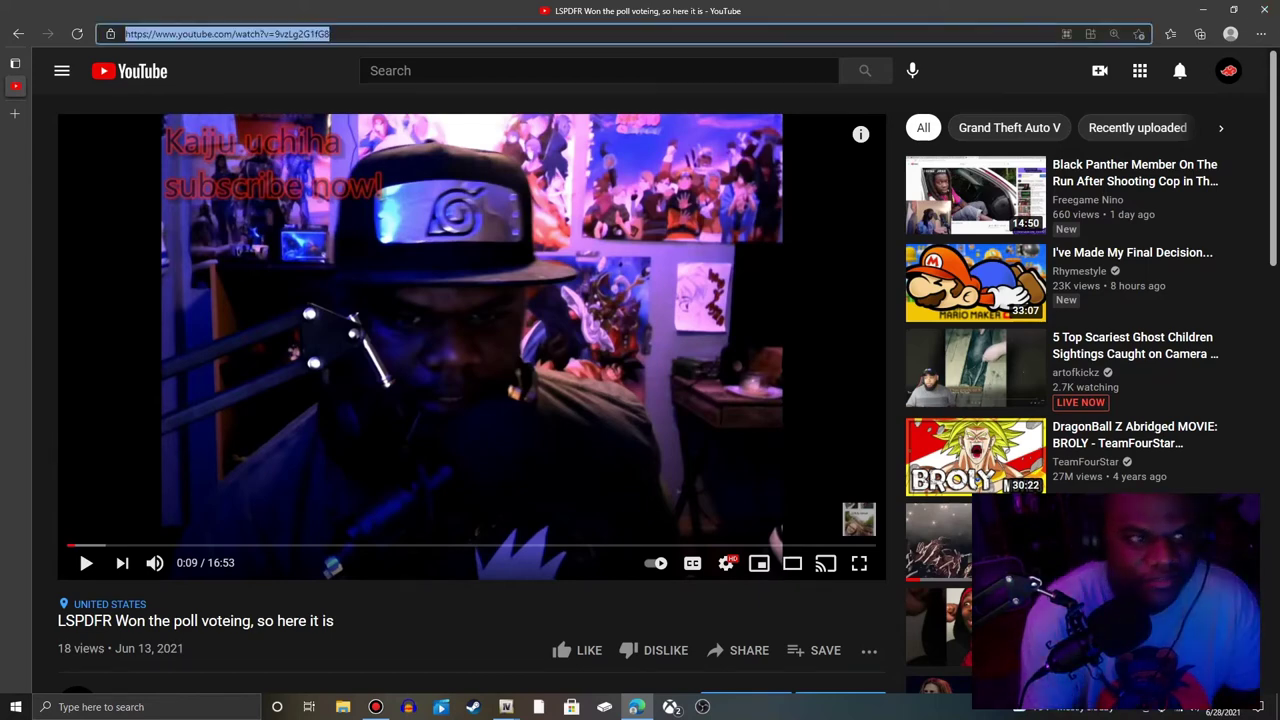
type("lspdfr.com")
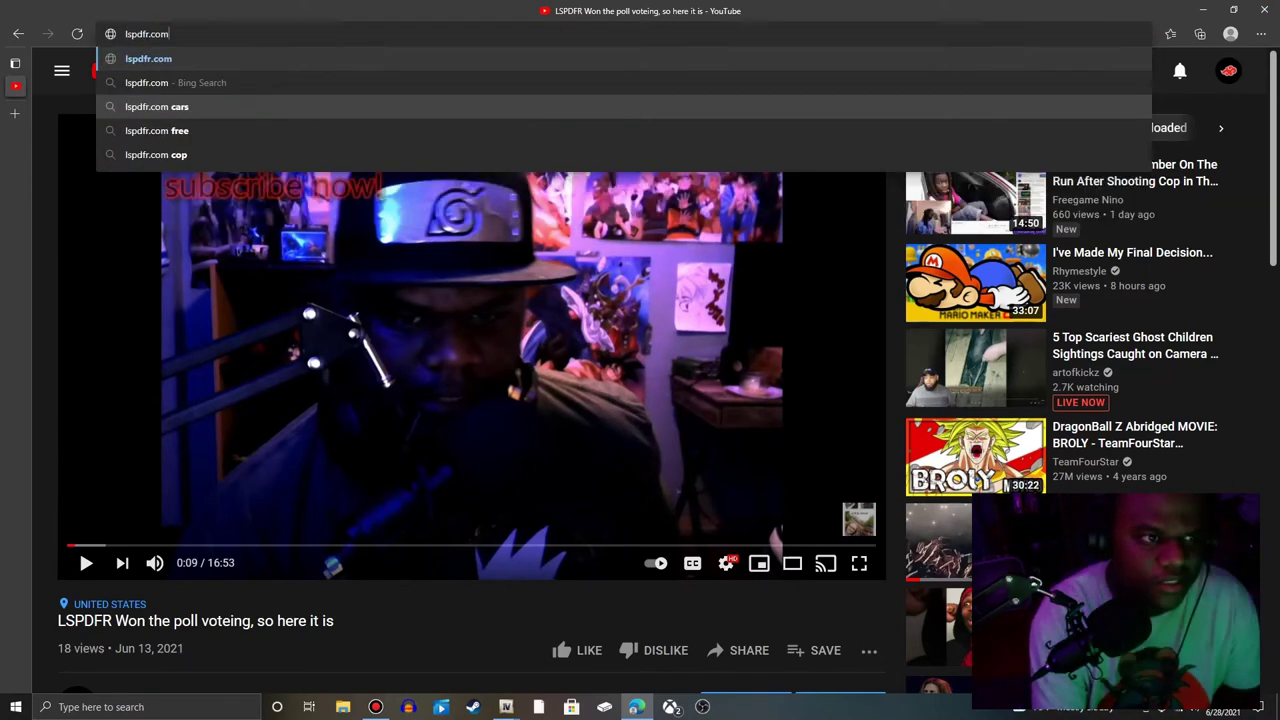
key("Return")
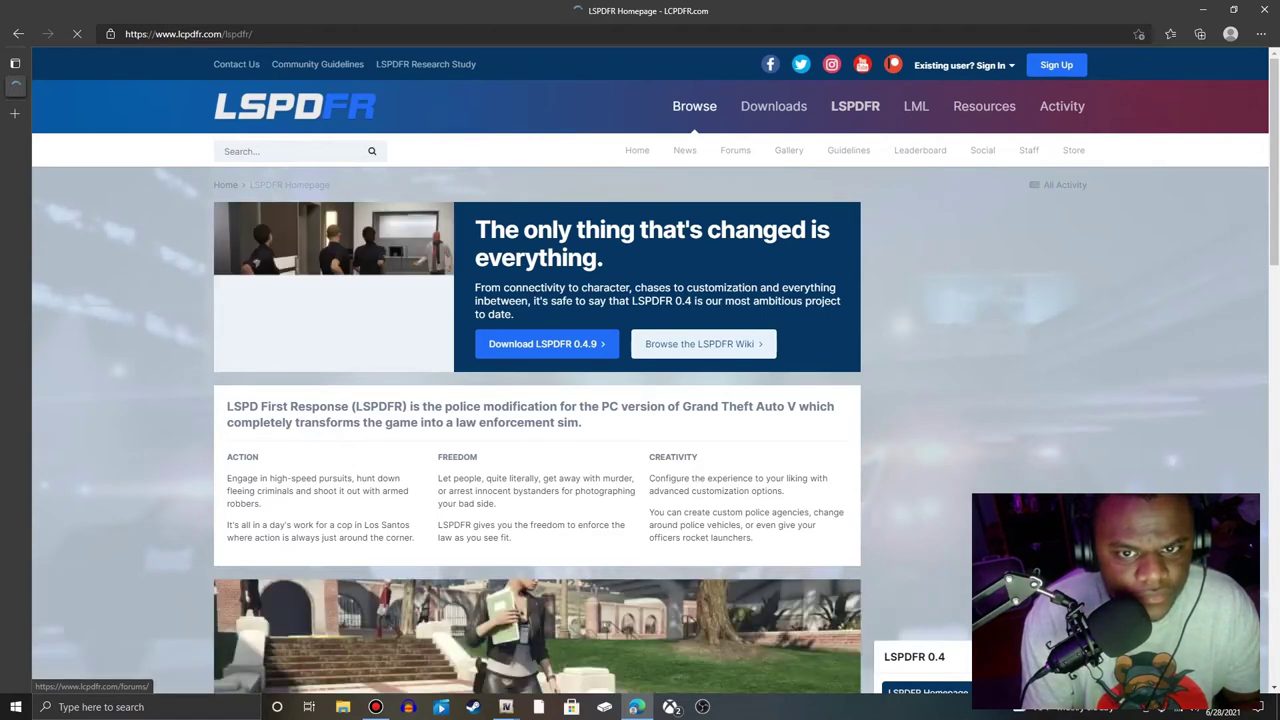
Step: Look through the latest and trending GTA5 mods in the site's Downloads section and close the browser
left_click(773, 106)
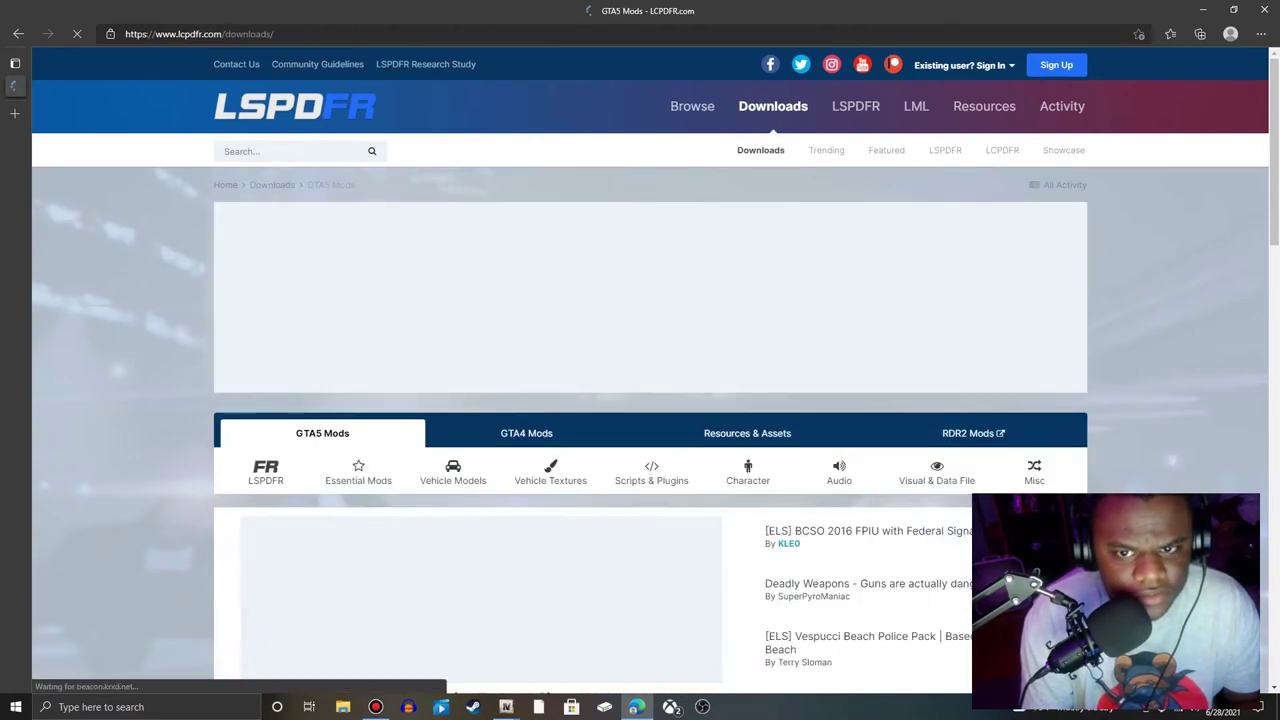
mouse_move(855, 106)
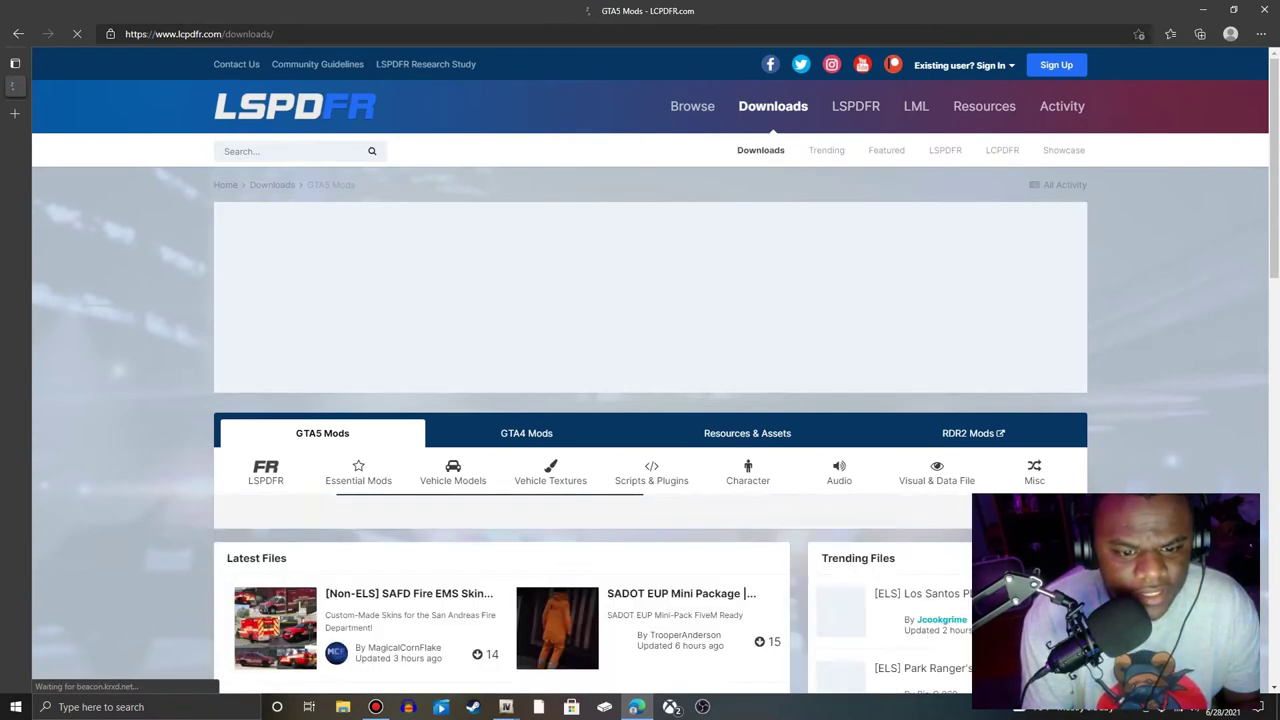
scroll(650, 370, "down", 5)
scroll(665, 240, "down", 2)
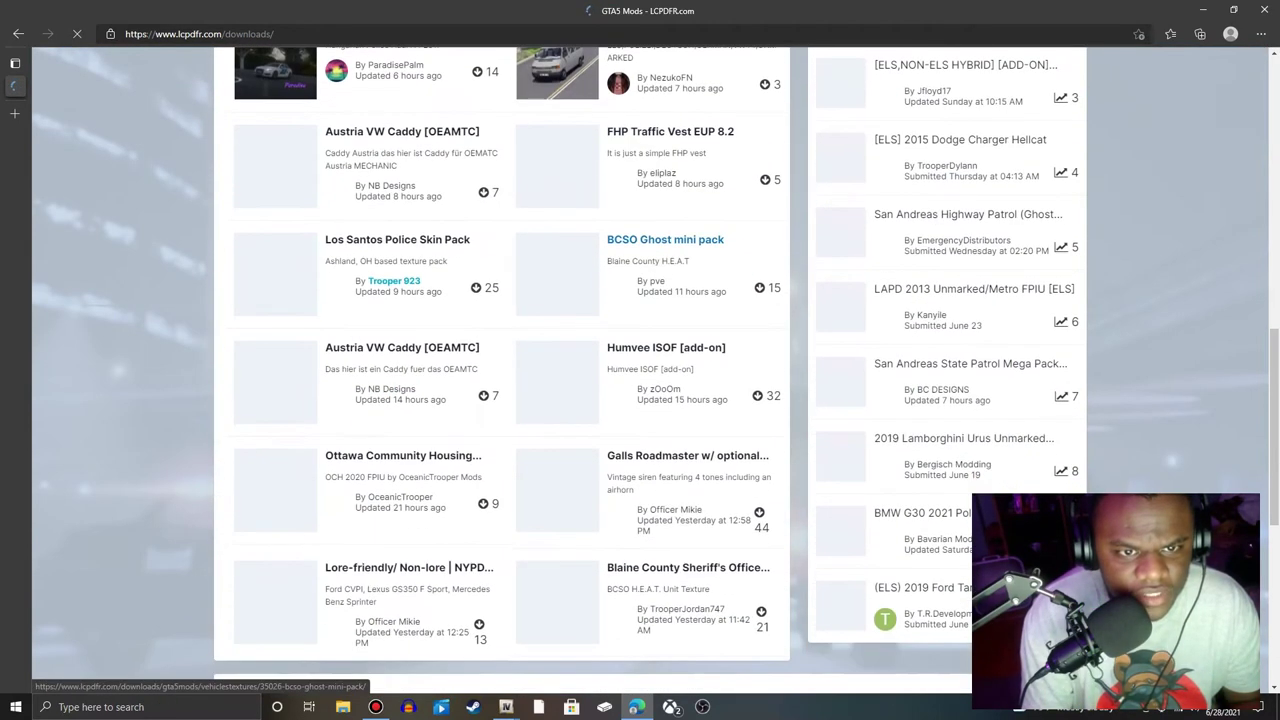
scroll(665, 240, "down", 2)
scroll(665, 240, "up", 3)
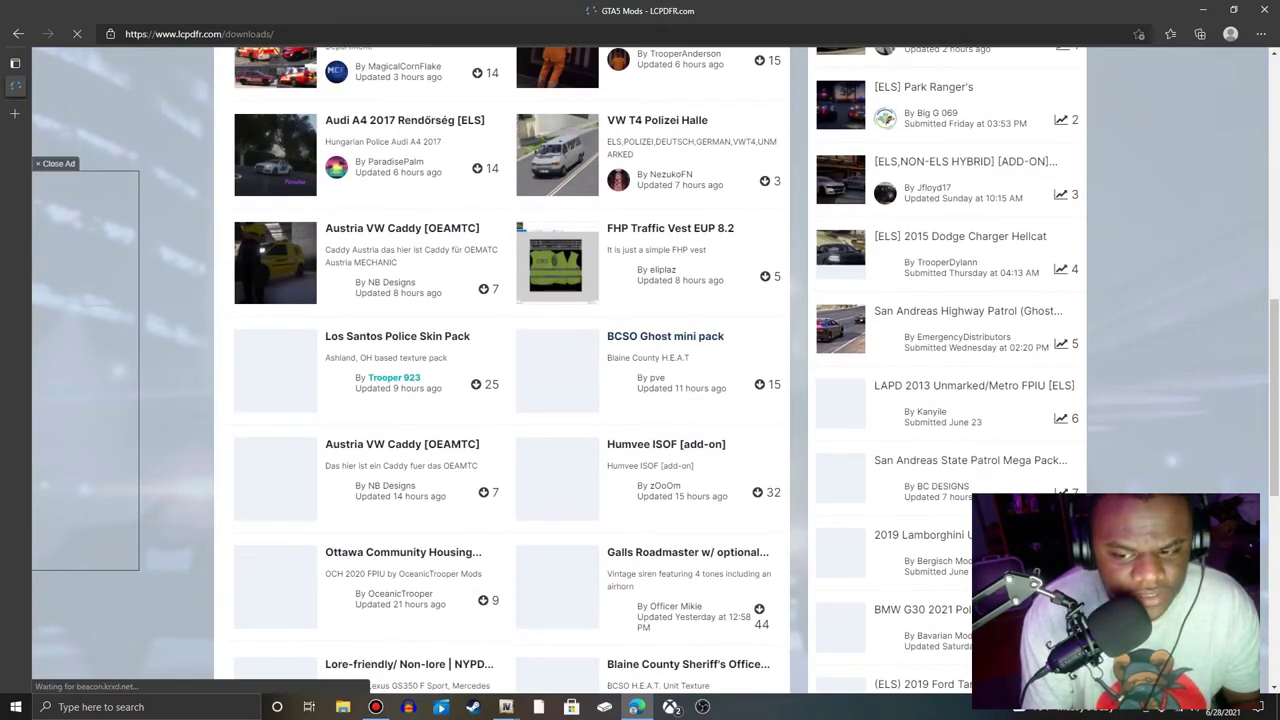
scroll(651, 265, "up", 6)
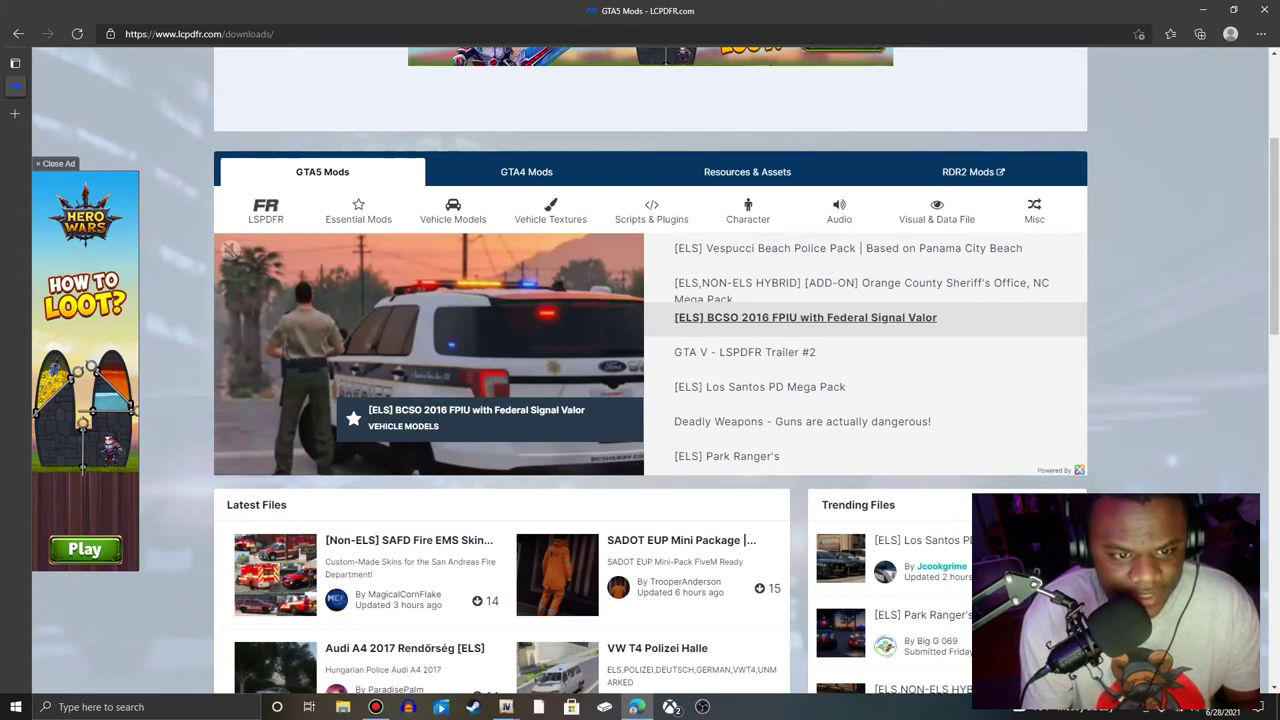
scroll(650, 400, "down", 4)
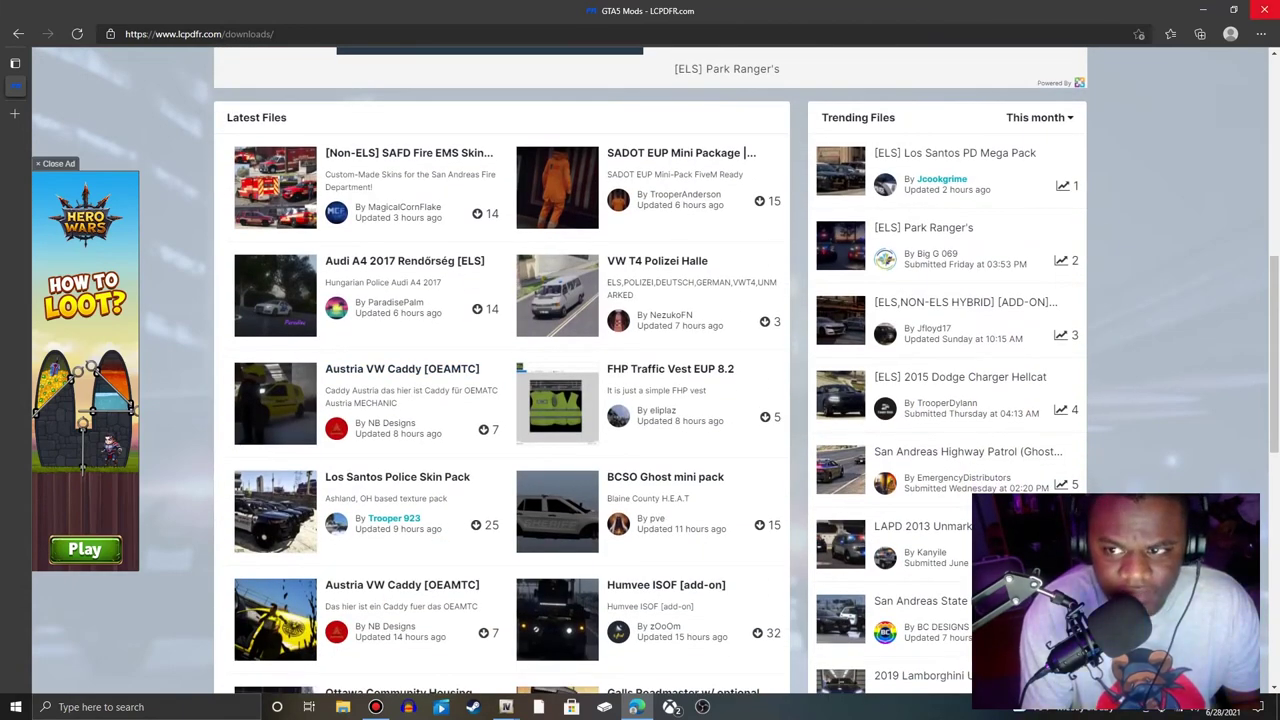
left_click(1264, 9)
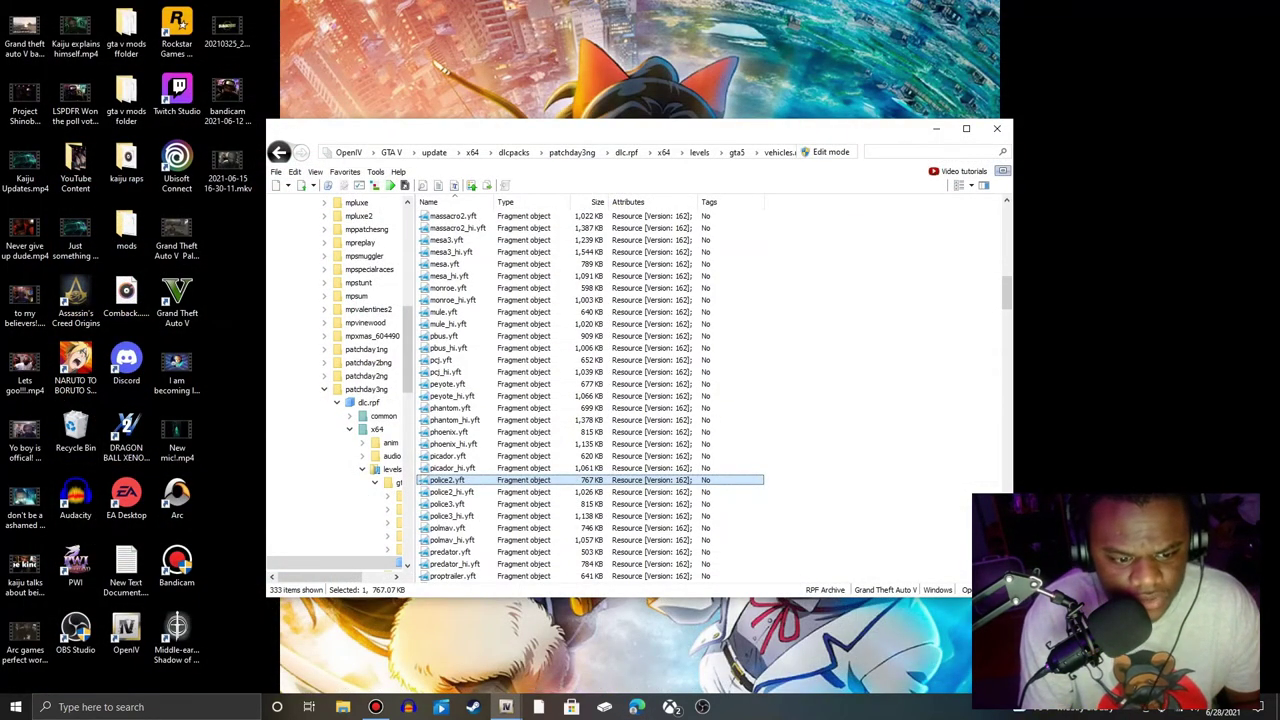
left_click(375, 707)
left_click(343, 707)
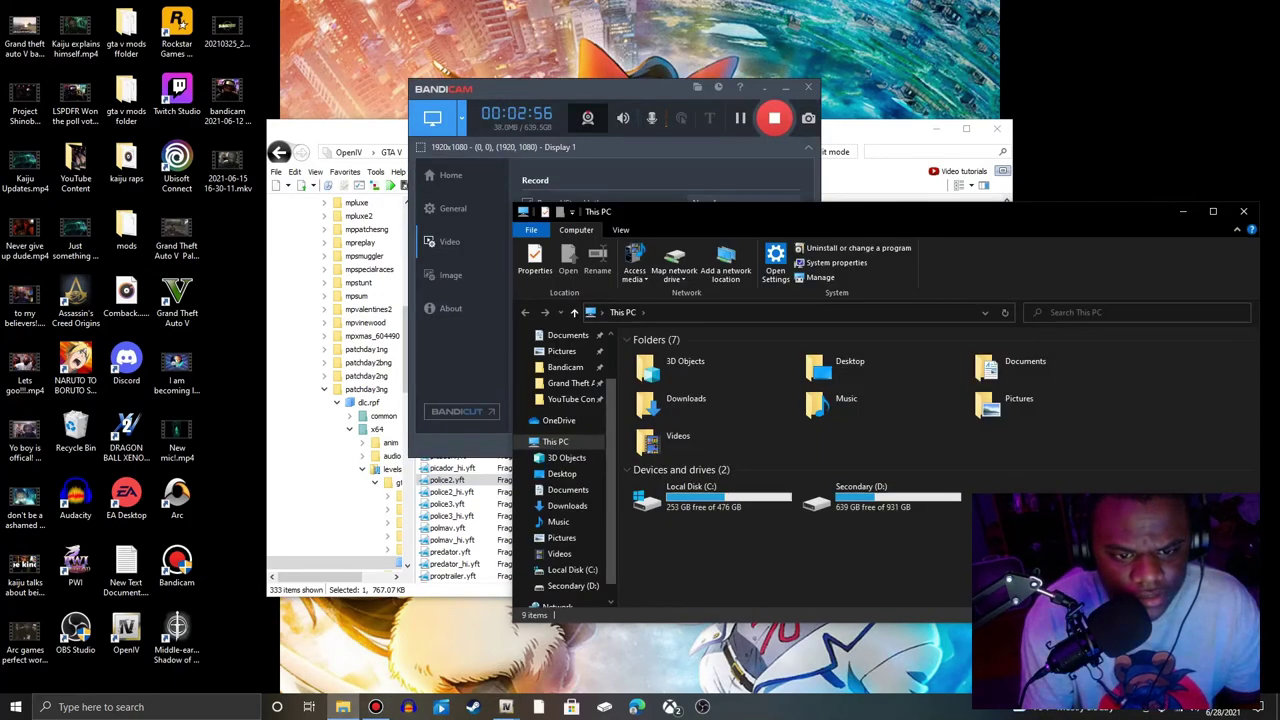
scroll(562, 360, "up", 1)
left_click(567, 377)
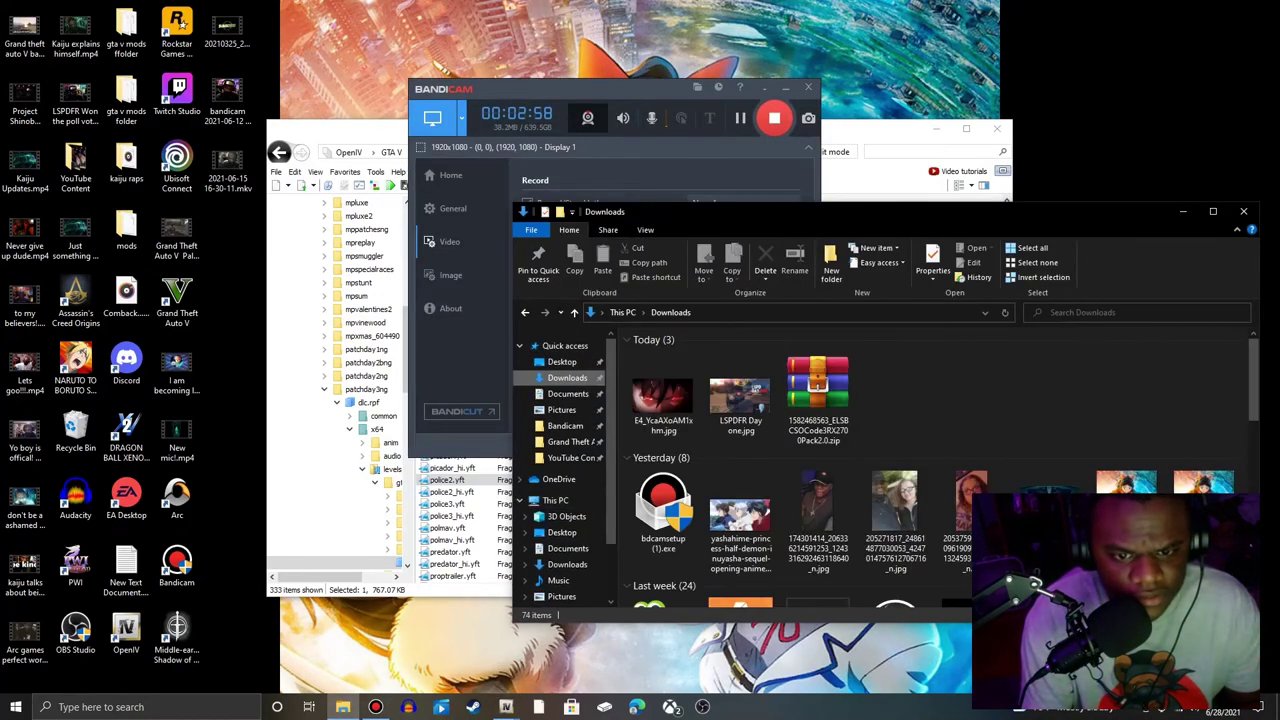
scroll(740, 450, "down", 3)
scroll(740, 450, "up", 3)
left_click(817, 395)
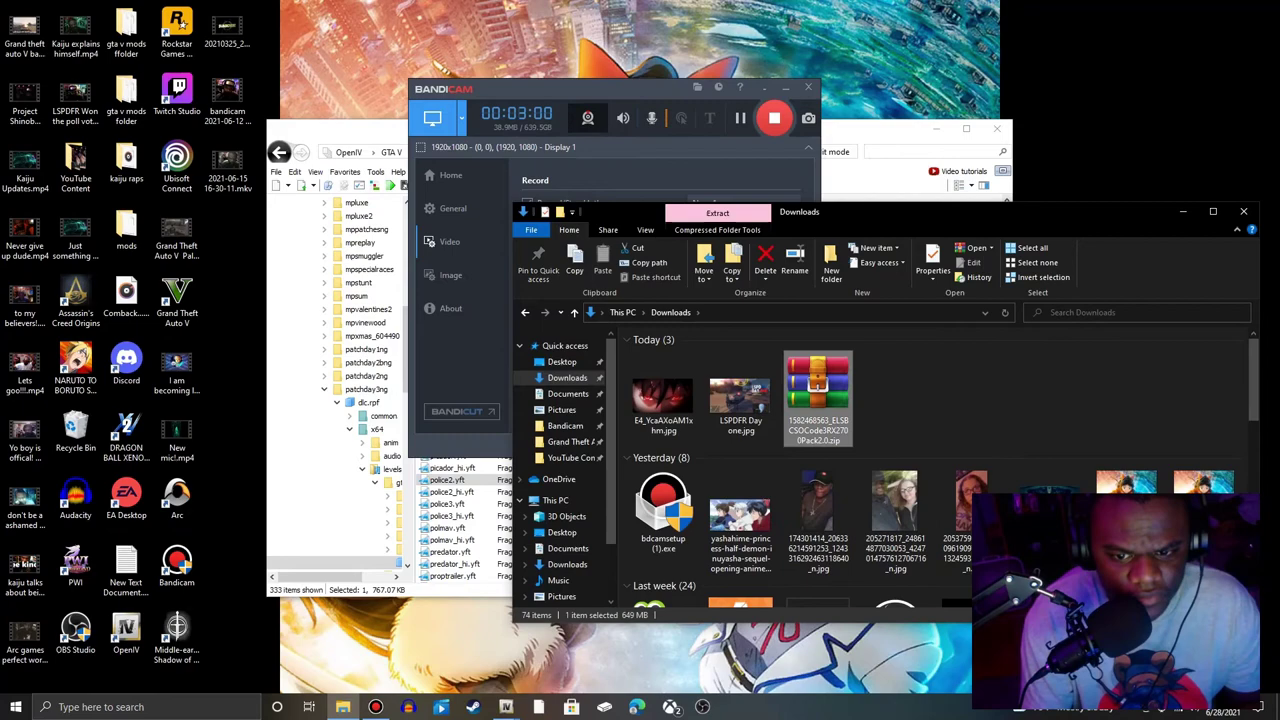
double_click(818, 389)
Step: Open the archive's Add-On Files folder and the 2020 Dodge vehicle folder inside it
double_click(259, 296)
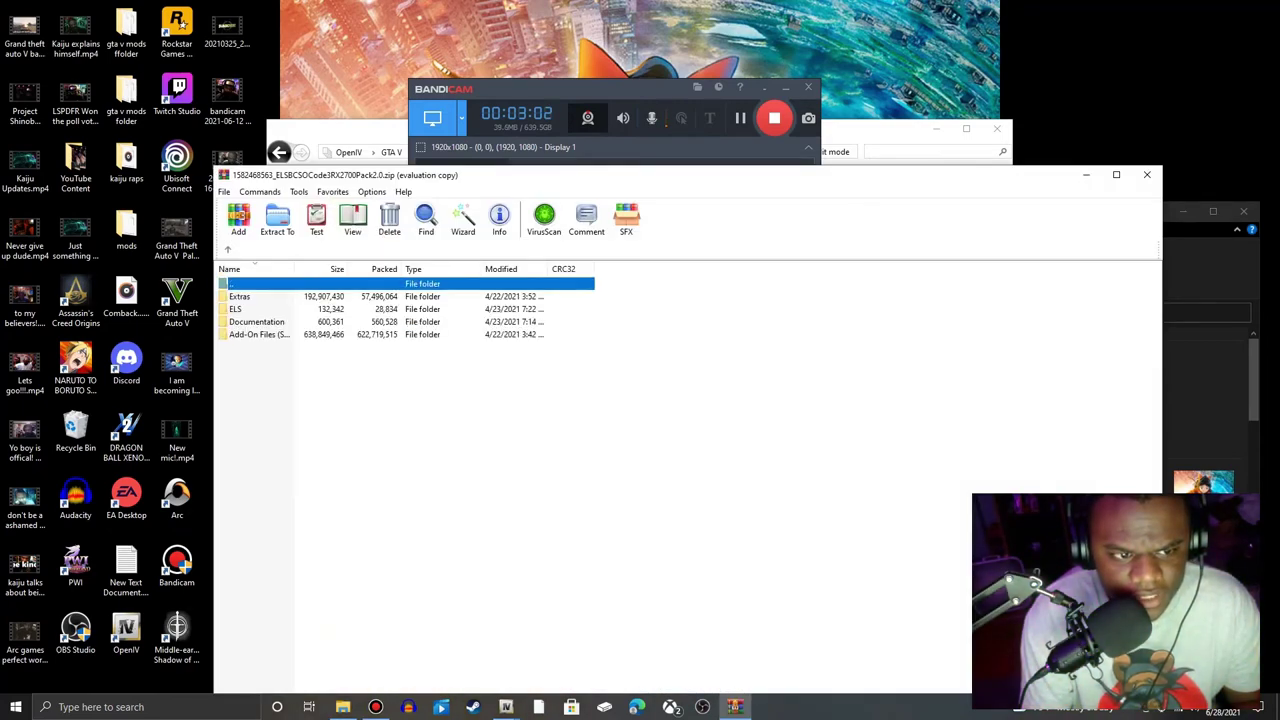
left_click(791, 391)
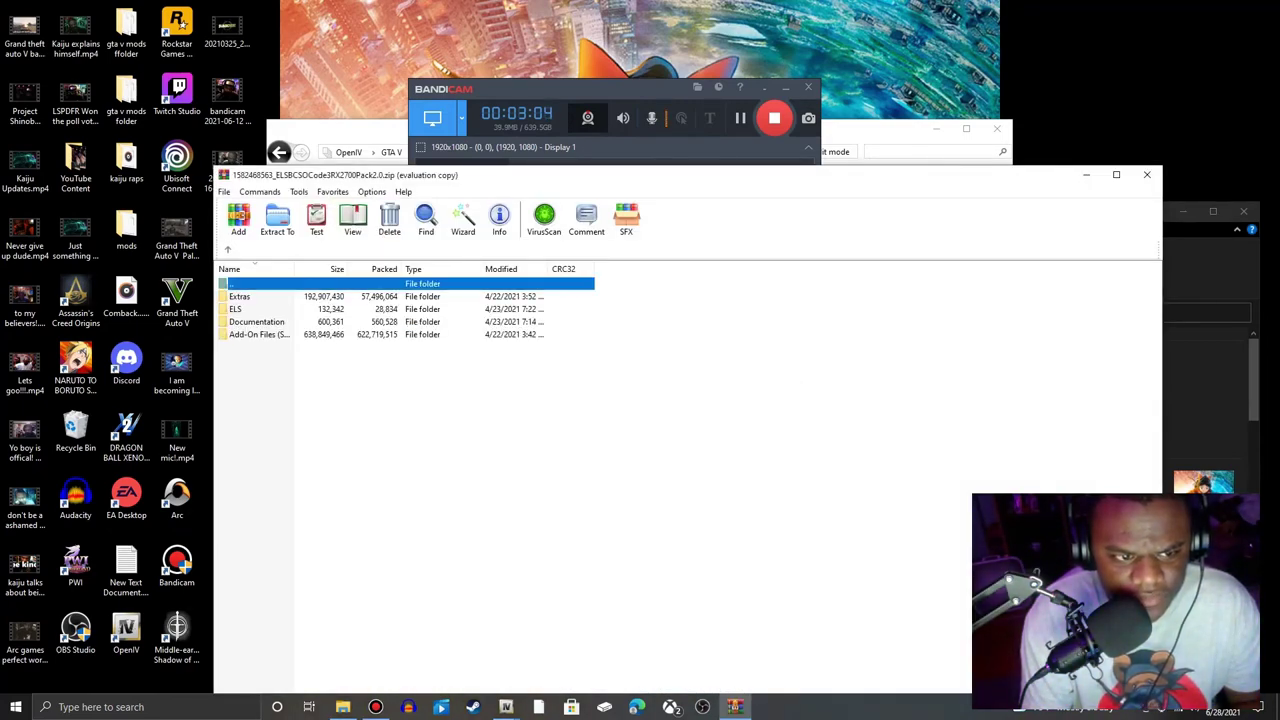
double_click(259, 334)
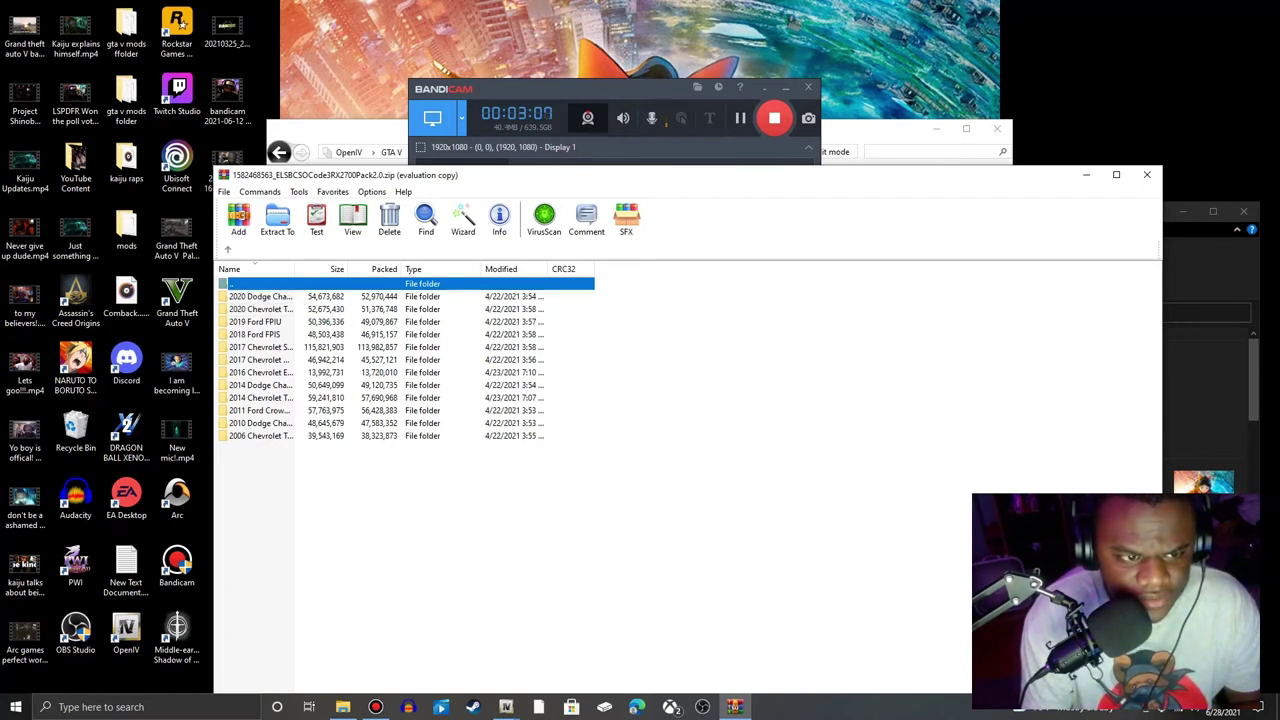
double_click(259, 296)
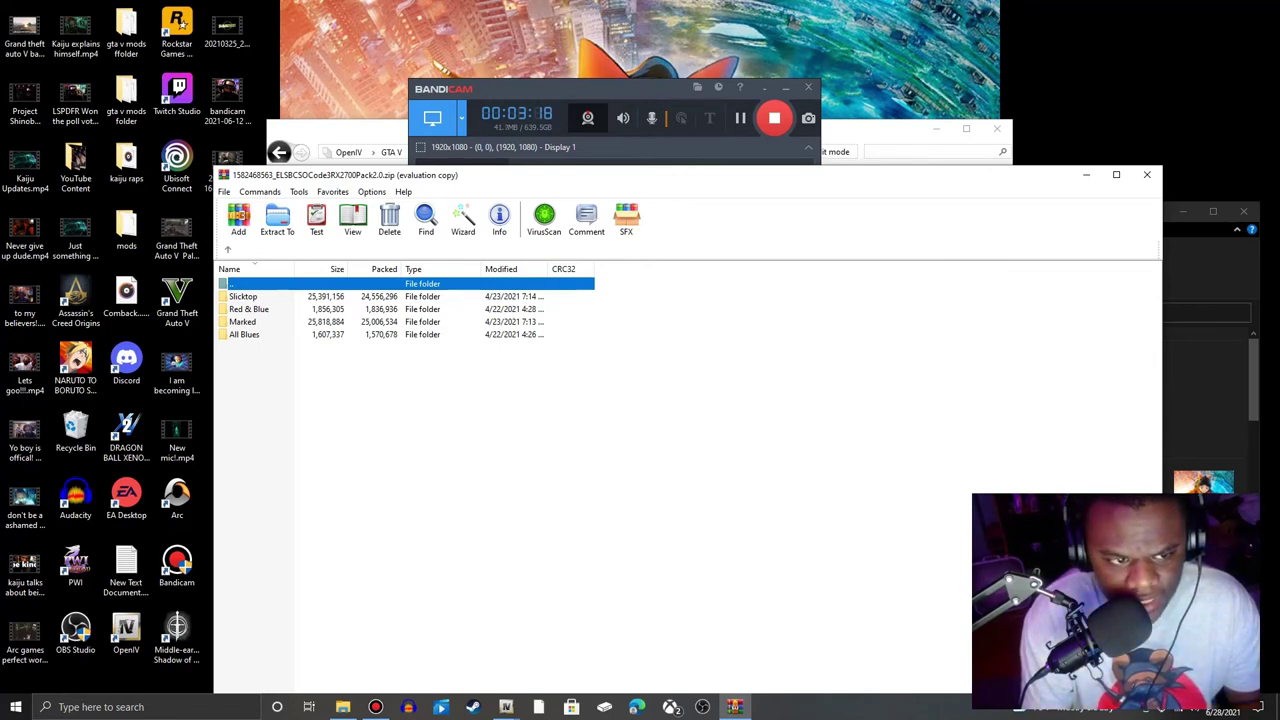
Step: Open the archive's Slicktop folder and select the bcso17.yft model file
key("Down")
key("Return")
key("Down")
key("Down")
key("Down")
key("Down")
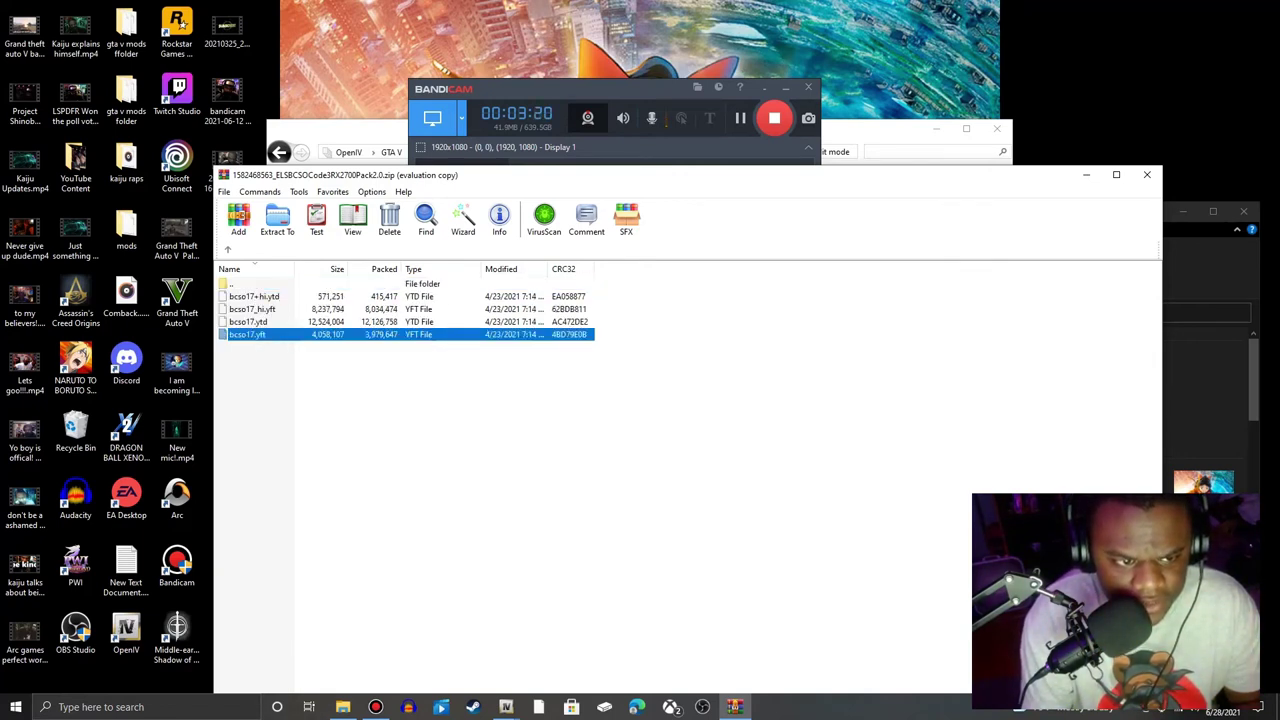
key("Return")
Step: Rename the bcso17.yft file inside the archive's Slicktop folder to 17.yft
left_click(250, 334)
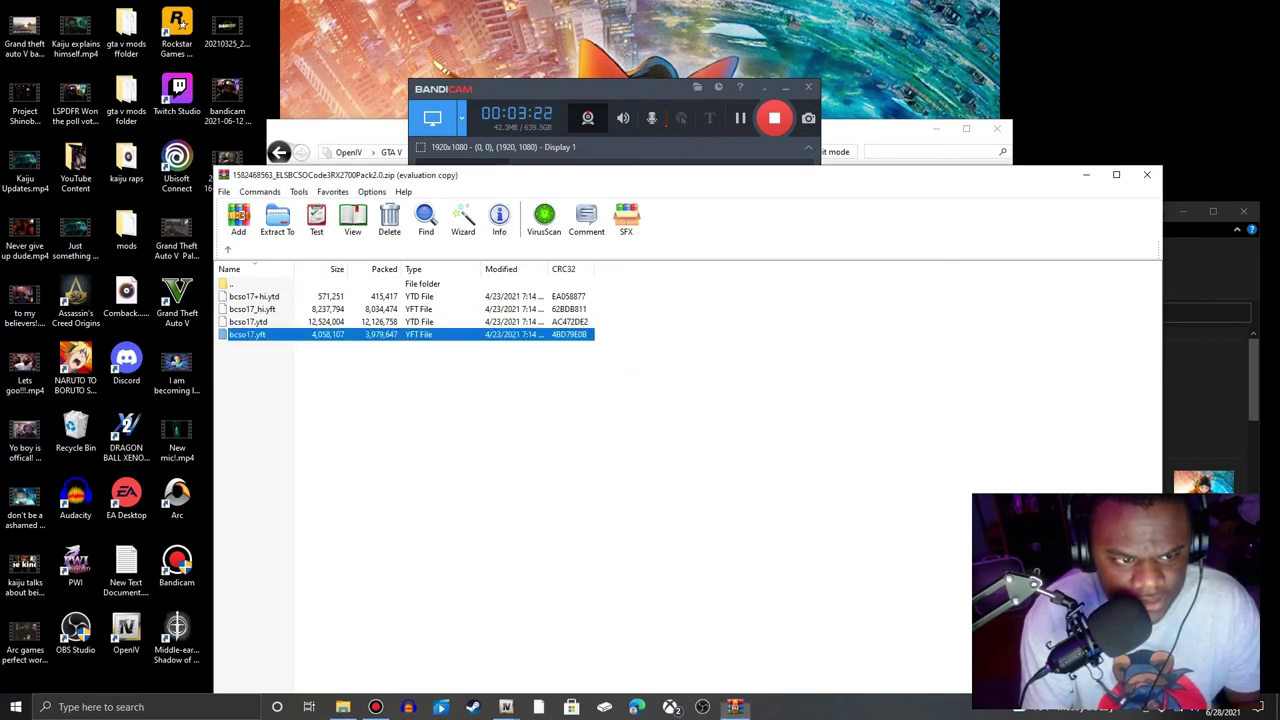
left_click(251, 334)
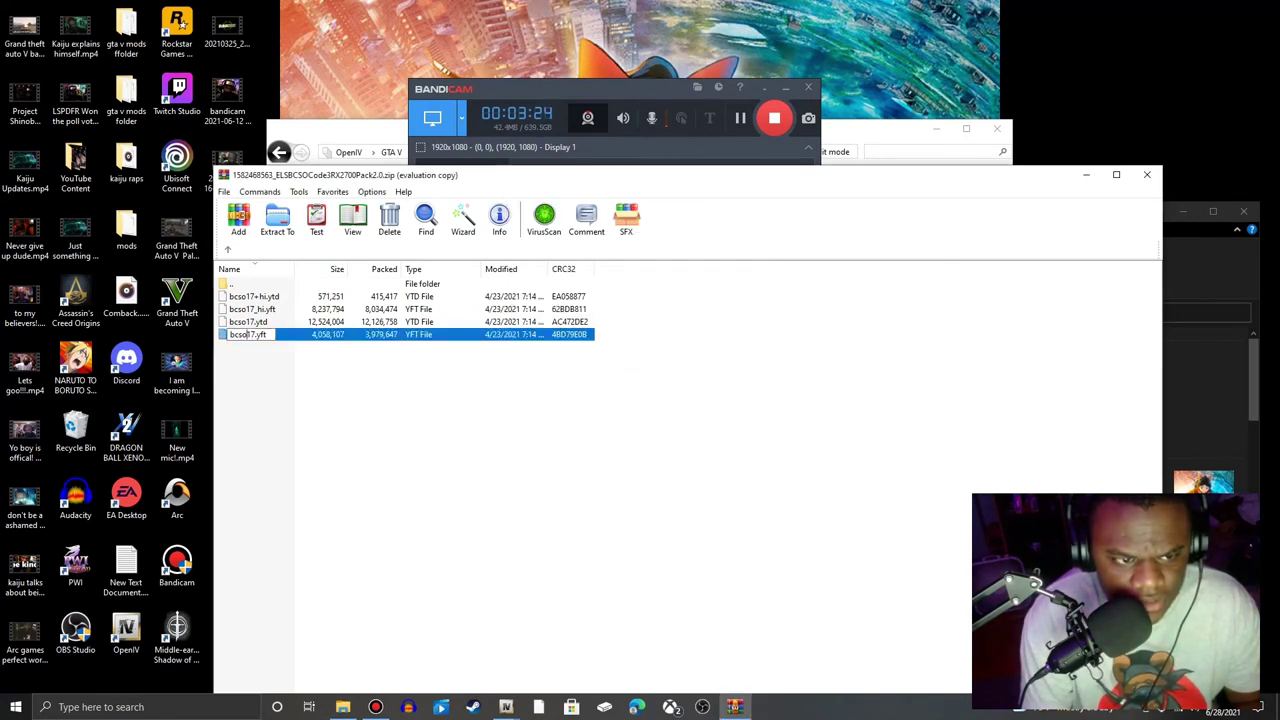
key("BackSpace")
key("BackSpace")
key("BackSpace")
key("BackSpace")
type("po")
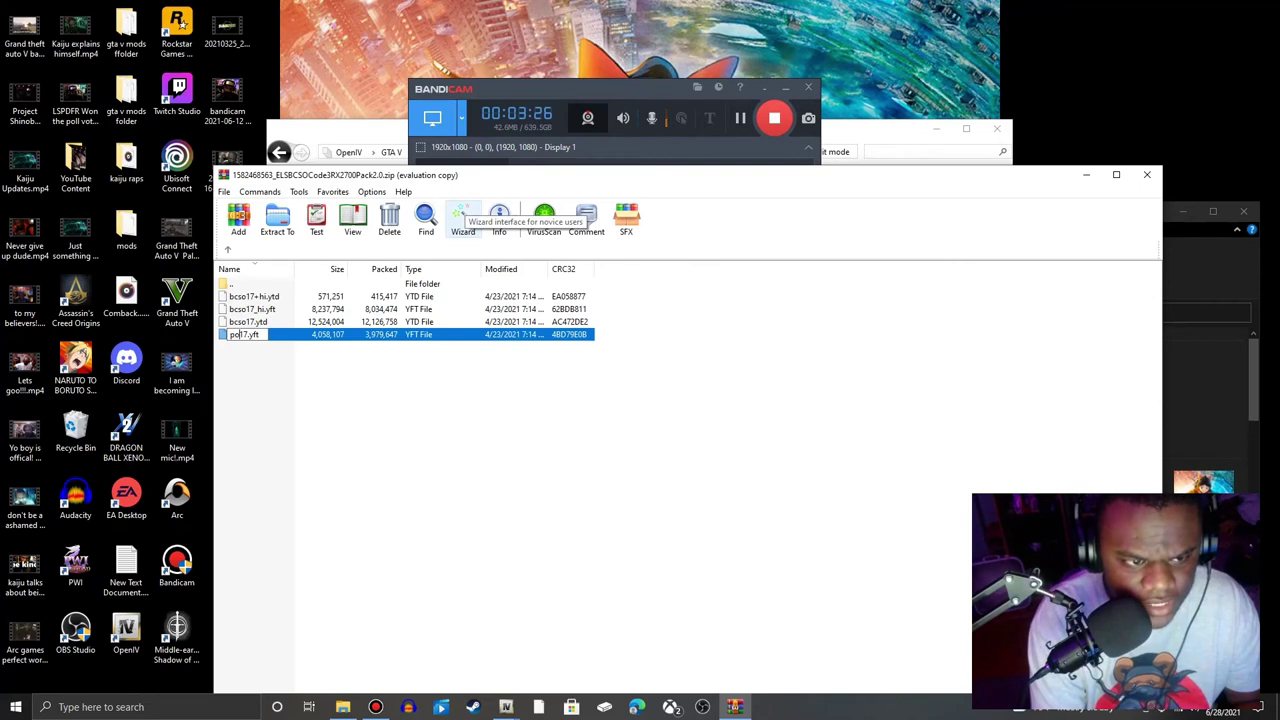
type("lioce")
key("BackSpace")
key("BackSpace")
key("BackSpace")
key("BackSpace")
key("BackSpace")
key("BackSpace")
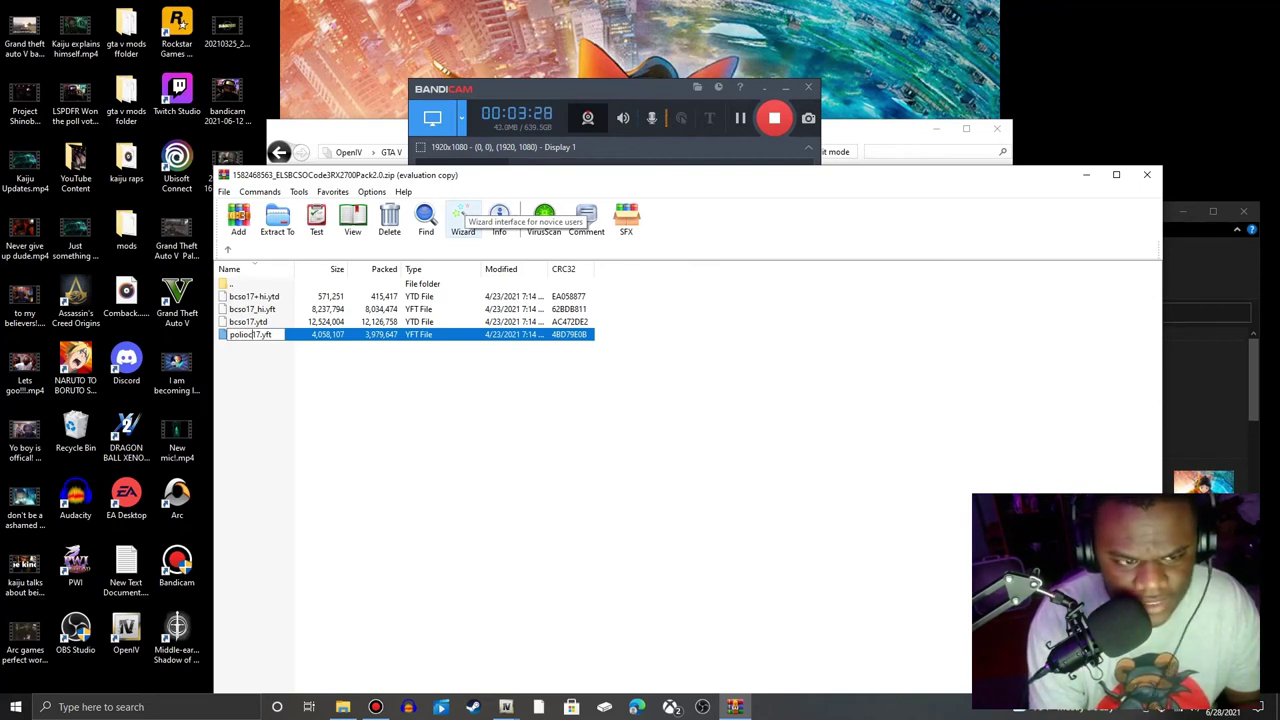
type("po")
key("BackSpace")
key("BackSpace")
key("BackSpace")
key("BackSpace")
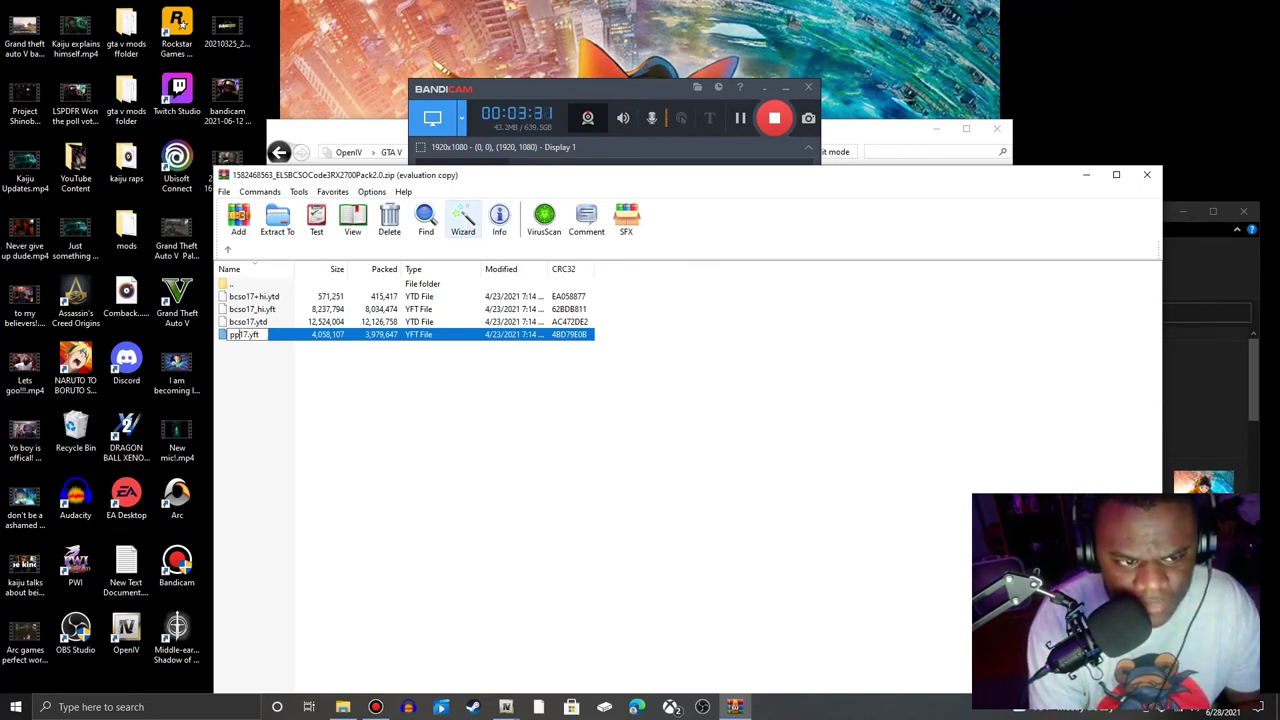
key("Return")
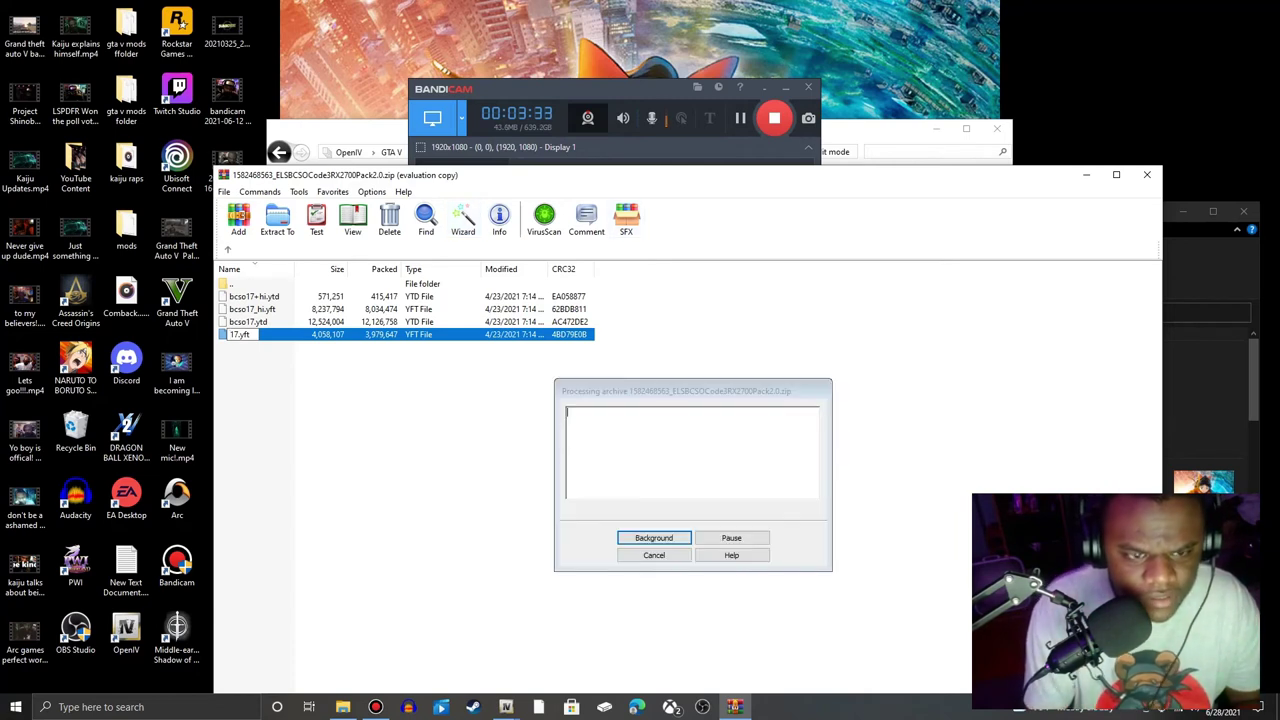
Step: Close the vehicle pack archive and the Downloads folder window
left_click_drag(745, 540, 1160, 277)
left_click(1147, 174)
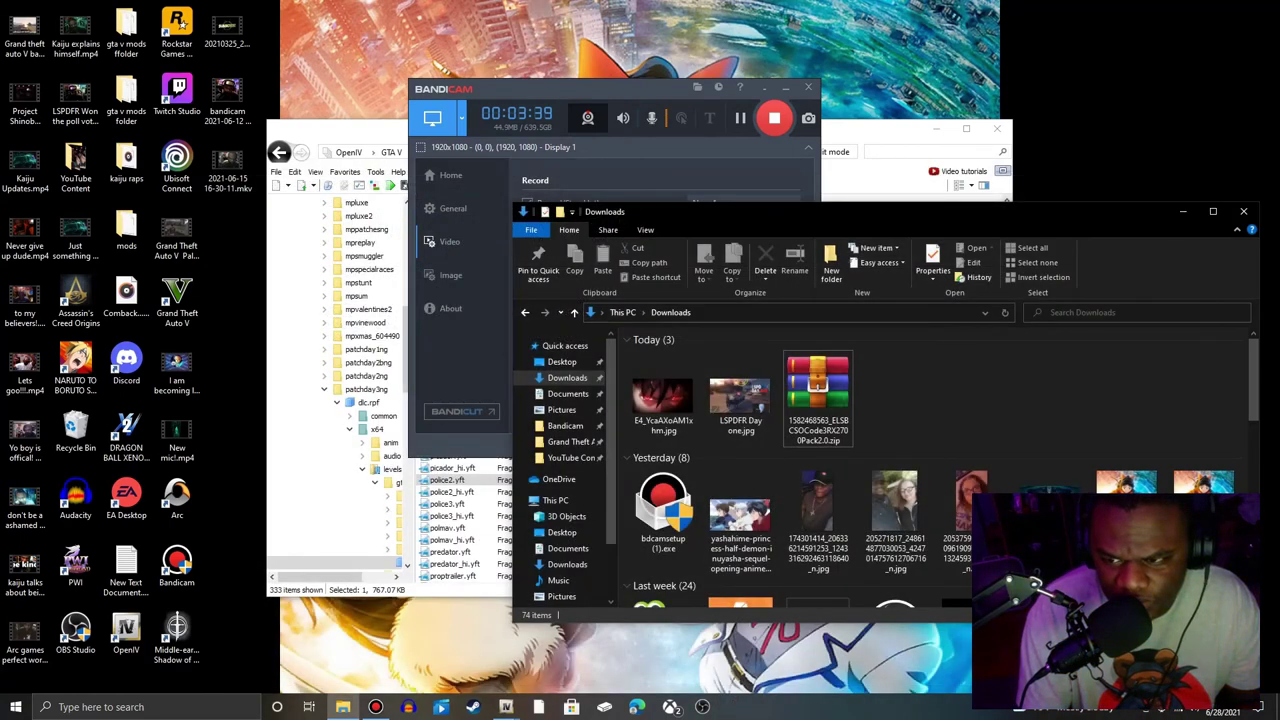
left_click(1243, 211)
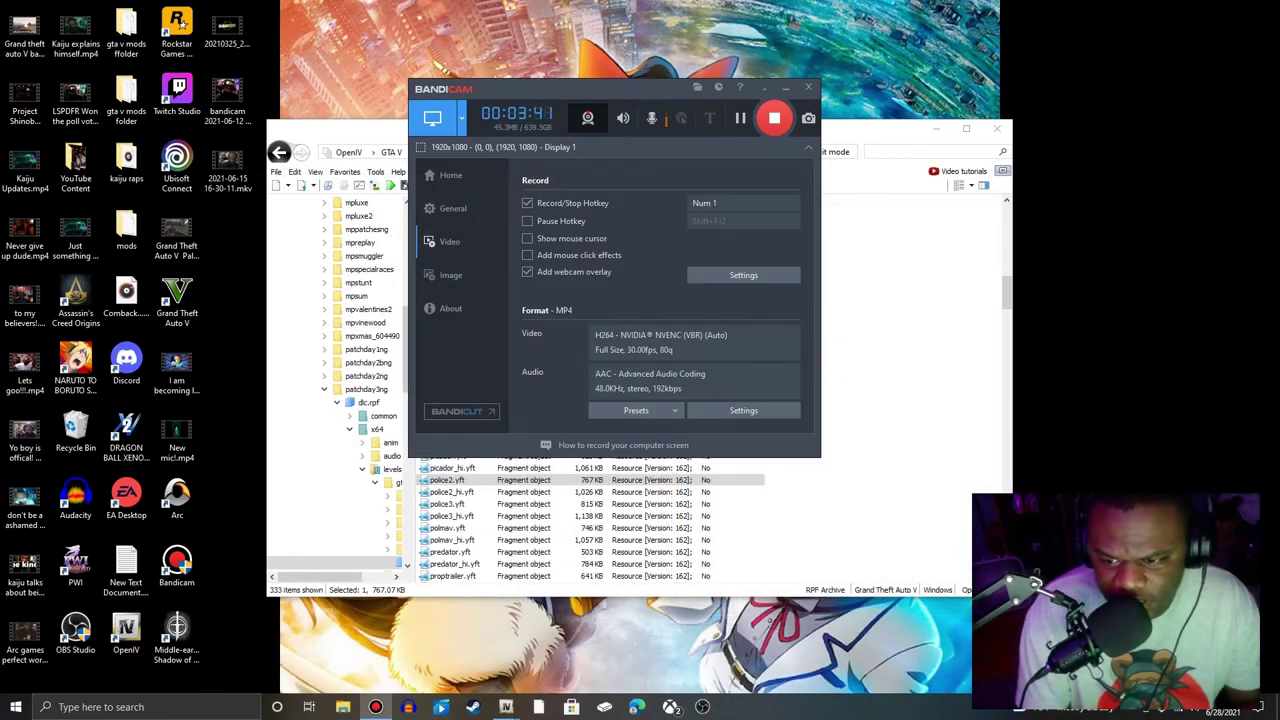